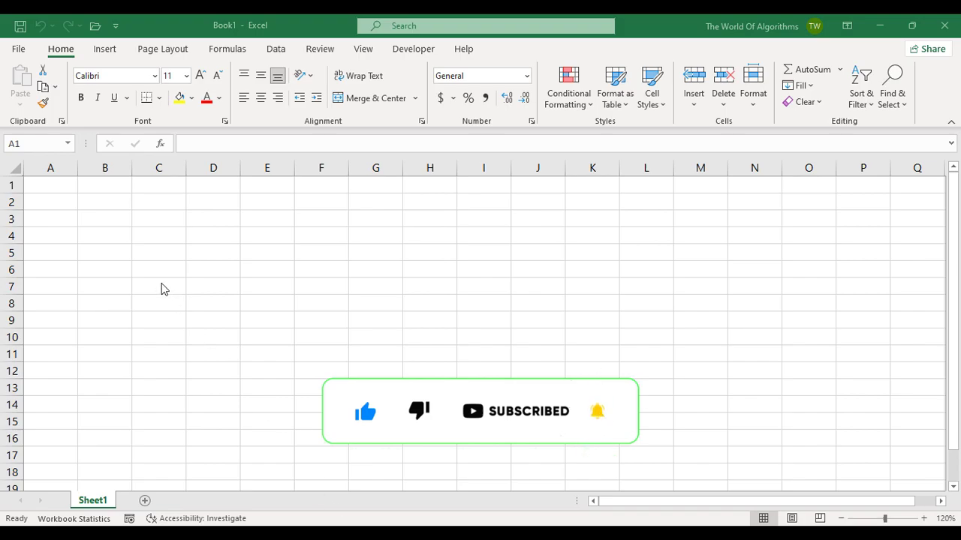
Enter theworldofalgorithms in cell A1
{"action": "left_click", "coordinate": [49, 187]}
{"action": "type", "text": "theworldofalgorithms"}
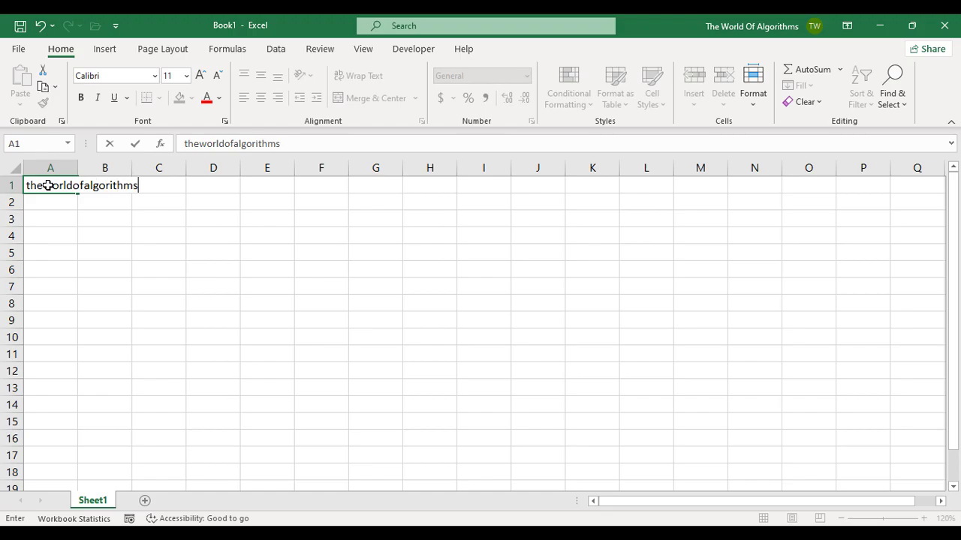
{"action": "key", "text": "Return"}
Set A5's font size to 100 and autofit column A's width
{"action": "left_click", "coordinate": [42, 250]}
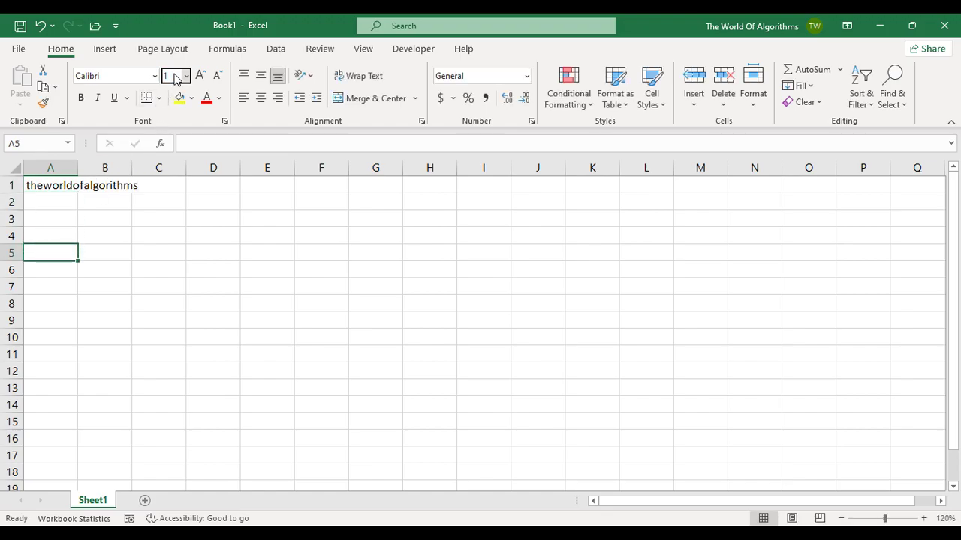
{"action": "left_click", "coordinate": [176, 75]}
{"action": "type", "text": "00"}
{"action": "key", "text": "Return"}
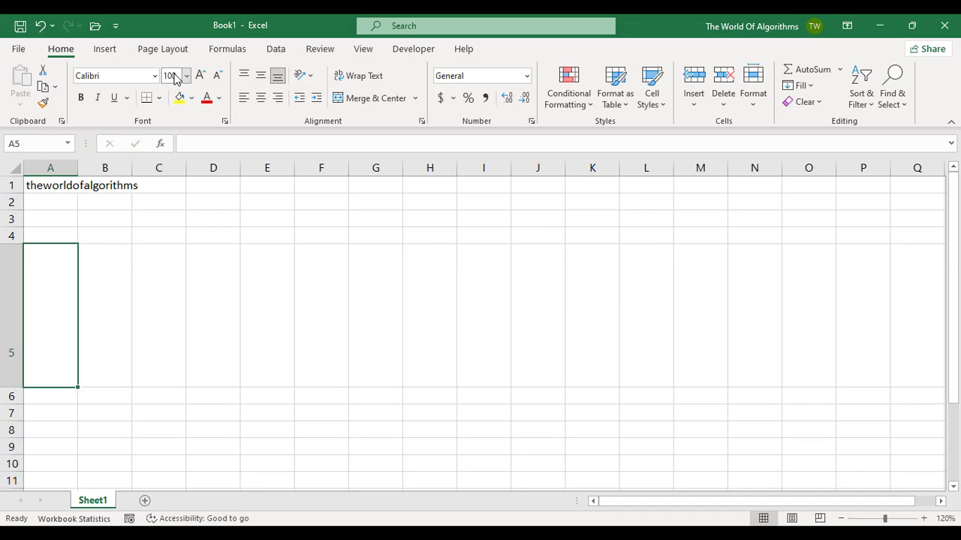
{"action": "double_click", "coordinate": [78, 167]}
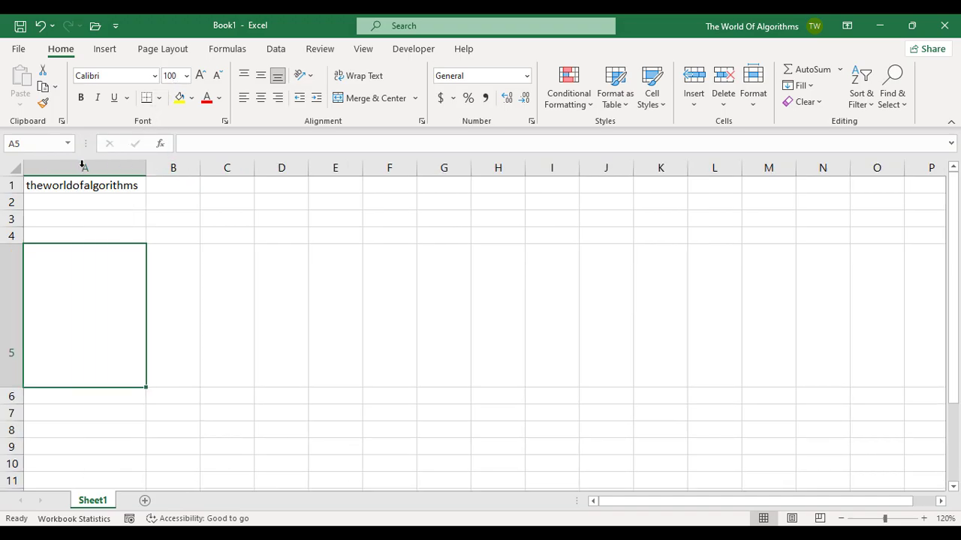
Enter =A1 in A5 and zoom the sheet back to 100%
{"action": "type", "text": "="}
{"action": "key", "text": "Up"}
{"action": "key", "text": "Up"}
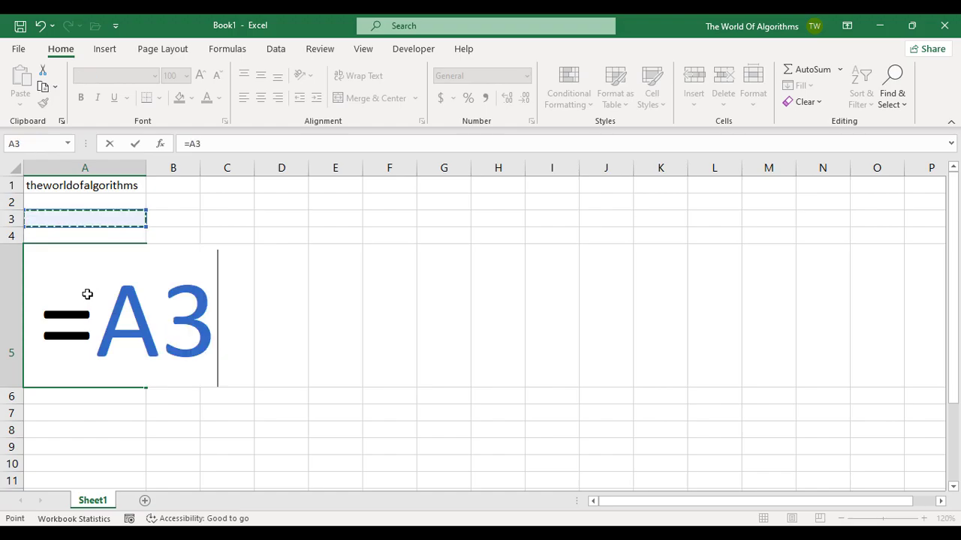
{"action": "key", "text": "Up"}
{"action": "key", "text": "Up"}
{"action": "key", "text": "Return"}
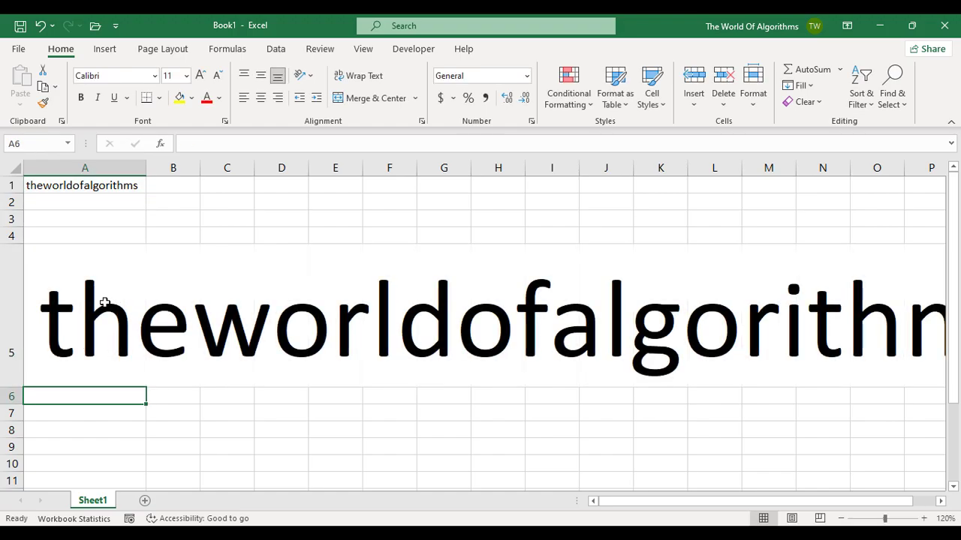
{"action": "left_click", "coordinate": [104, 301]}
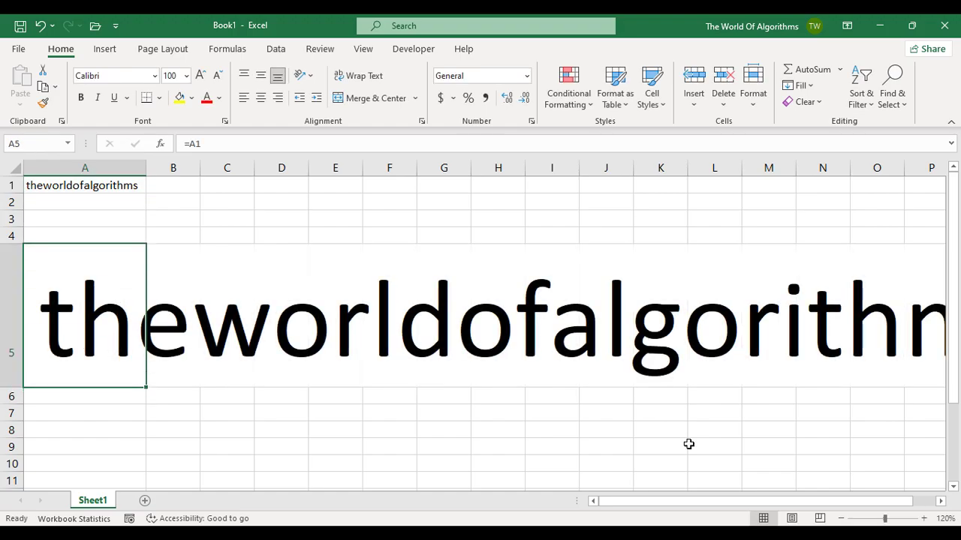
{"action": "left_click", "coordinate": [841, 520]}
{"action": "left_click", "coordinate": [840, 519]}
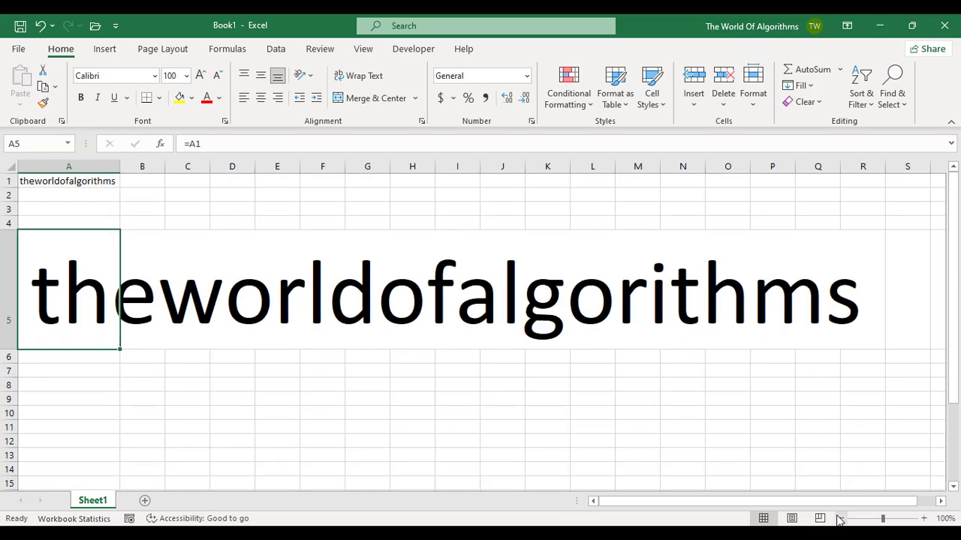
In A4, start the formula =TEXTJOIN("",FALSE,MID(A1,SORTBY(SEQUENCE(LEN(A1)) using autocomplete
{"action": "left_click", "coordinate": [65, 223]}
{"action": "type", "text": "=tex"}
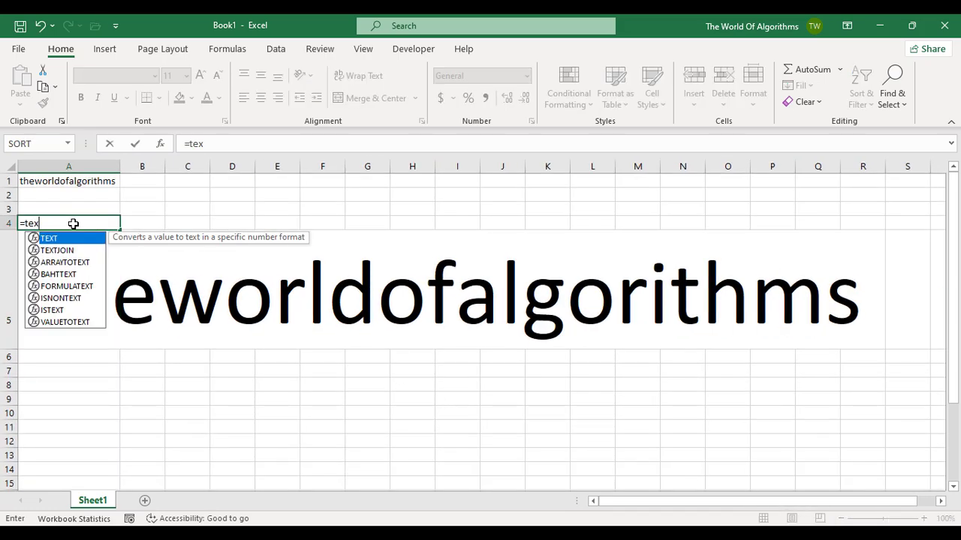
{"action": "key", "text": "Down"}
{"action": "key", "text": "Tab"}
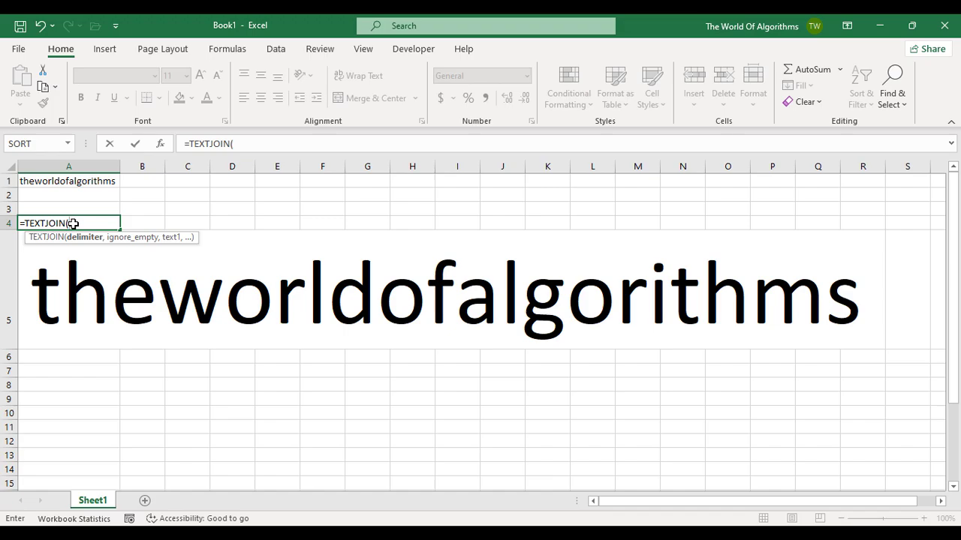
{"action": "type", "text": ",FALSE,M"}
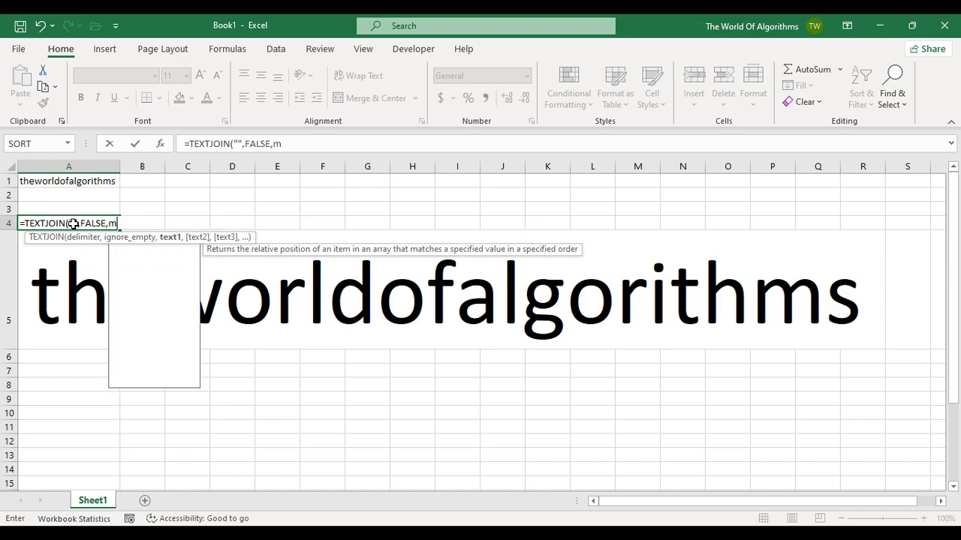
{"action": "type", "text": "ID(a"}
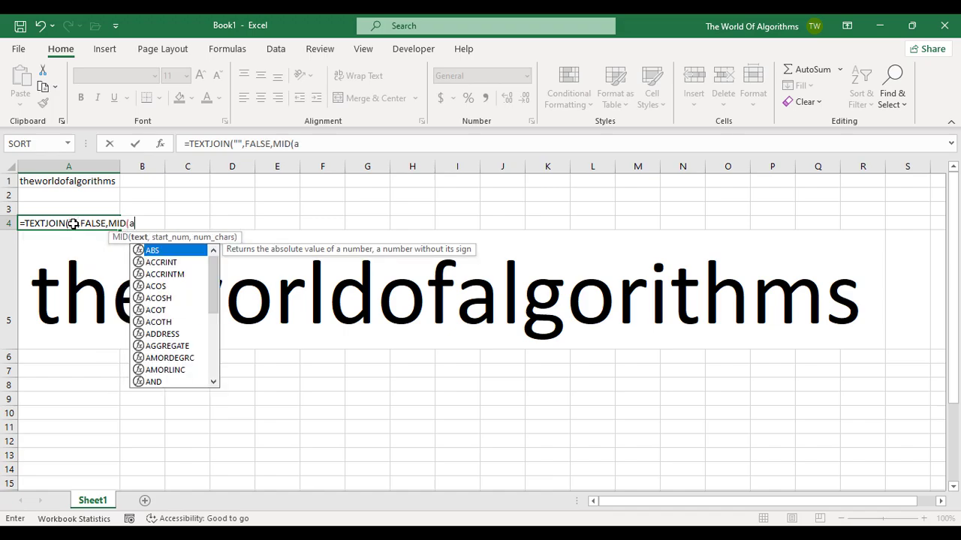
{"action": "type", "text": "1,sort"}
{"action": "key", "text": "Down"}
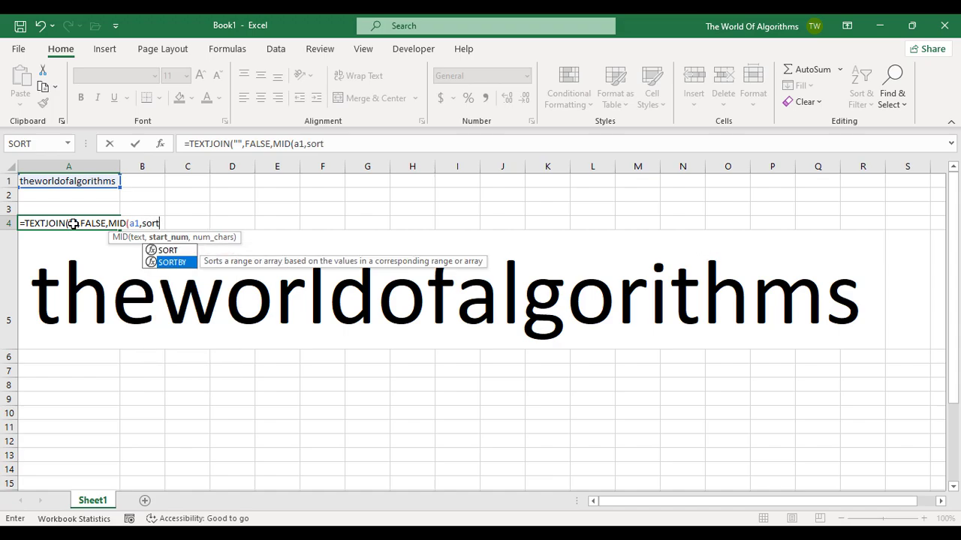
{"action": "key", "text": "Tab"}
{"action": "type", "text": "seq"}
{"action": "key", "text": "Tab"}
{"action": "type", "text": "len"}
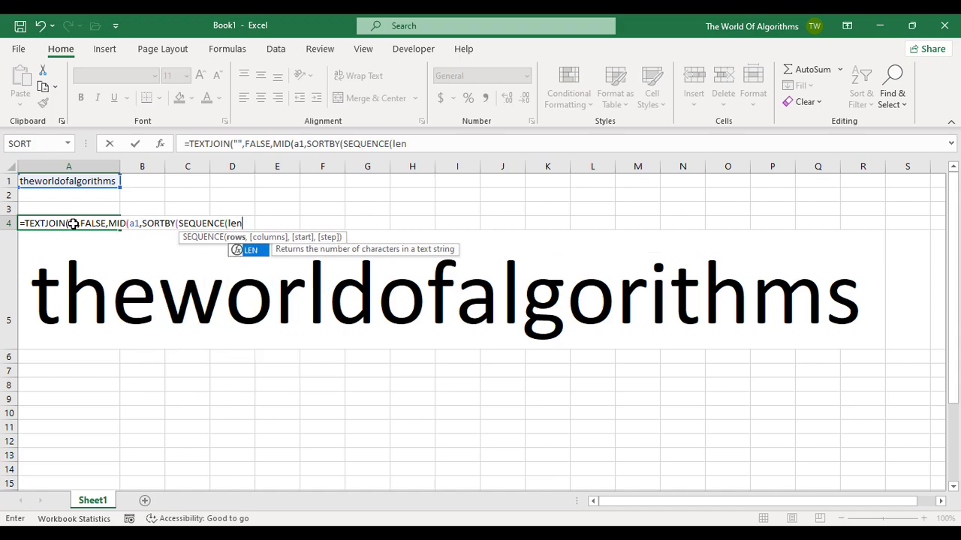
{"action": "key", "text": "Tab"}
Finish it with RANDARRAY(SEQUENCE(LEN(A1))) and ,1)), then commit the A4 formula
{"action": "type", "text": "a1)),rand"}
{"action": "key", "text": "Down"}
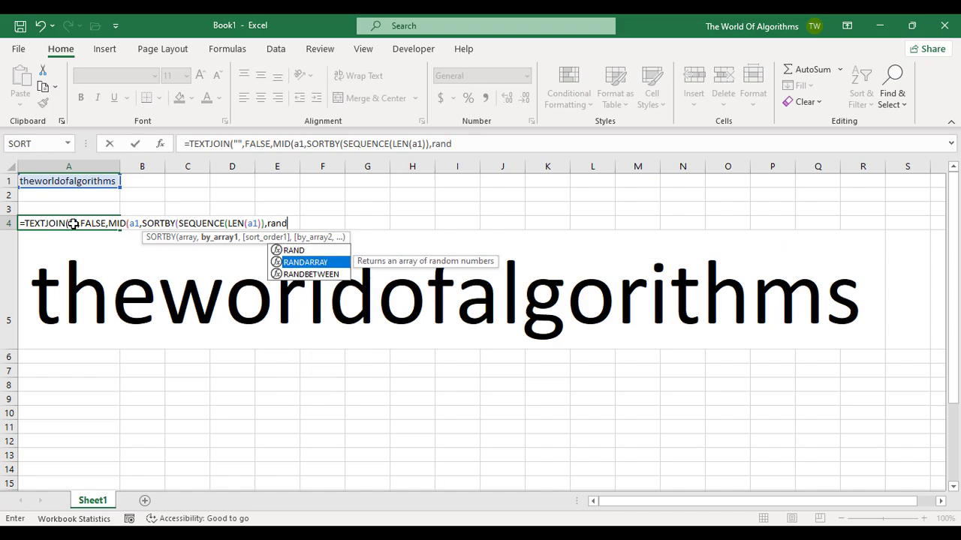
{"action": "key", "text": "Tab"}
{"action": "type", "text": "seq"}
{"action": "key", "text": "Tab"}
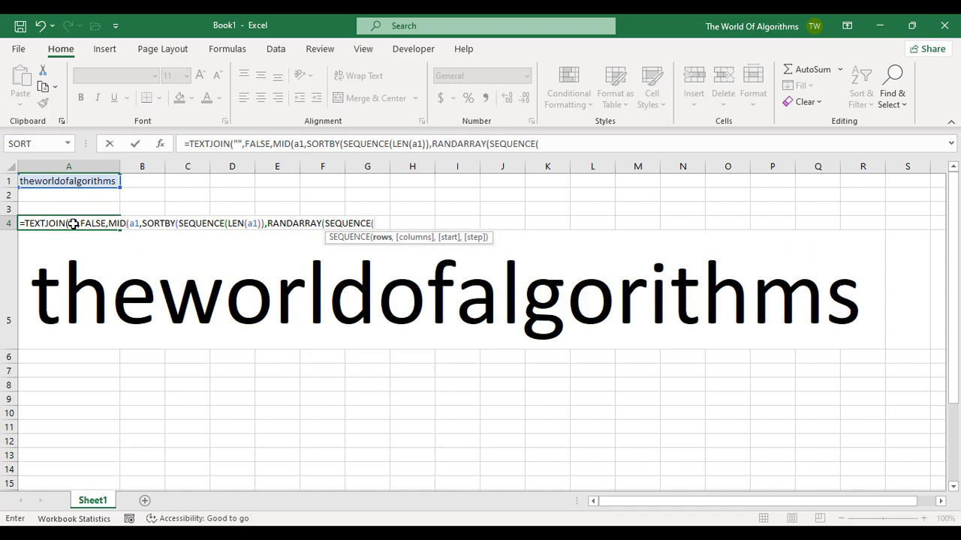
{"action": "type", "text": "len"}
{"action": "key", "text": "Tab"}
{"action": "type", "text": "a"}
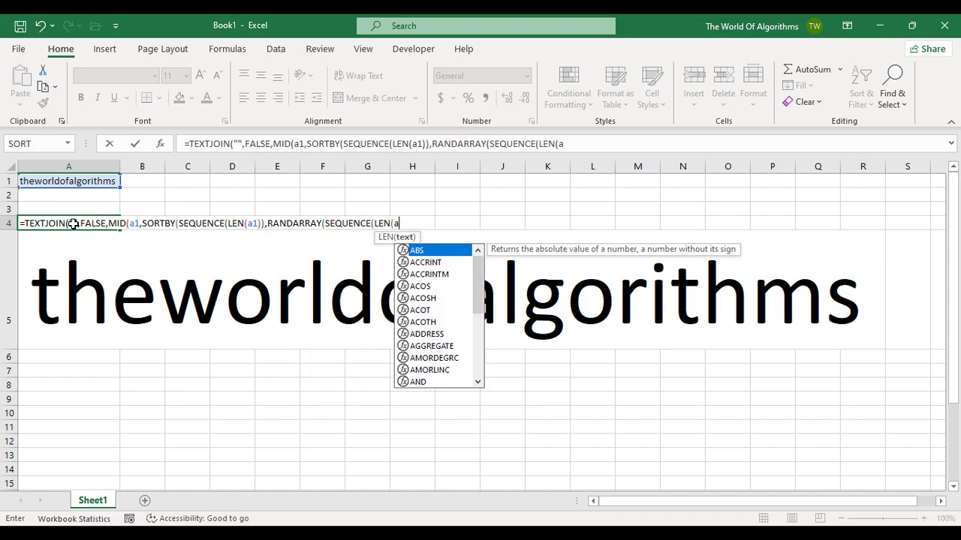
{"action": "type", "text": "1)))),1)"}
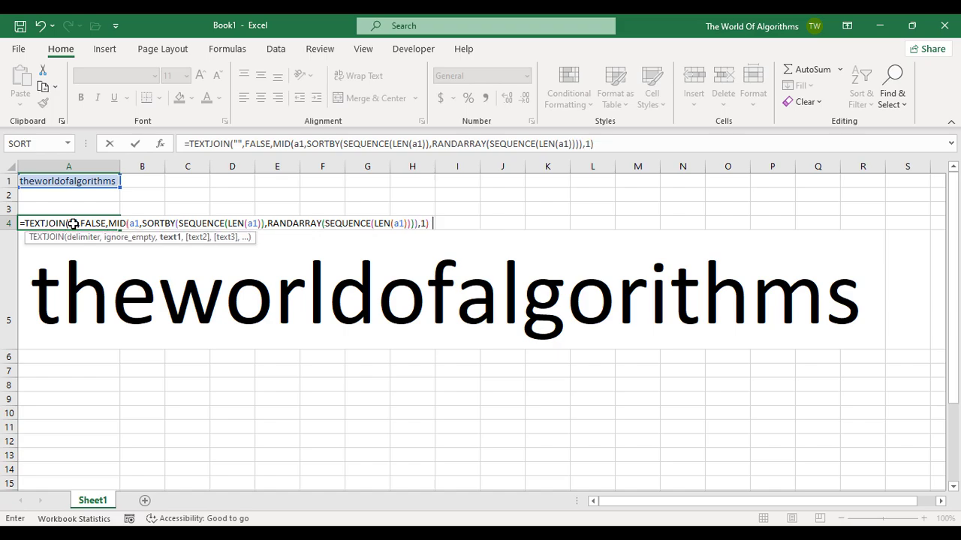
{"action": "key", "text": "ctrl+Return"}
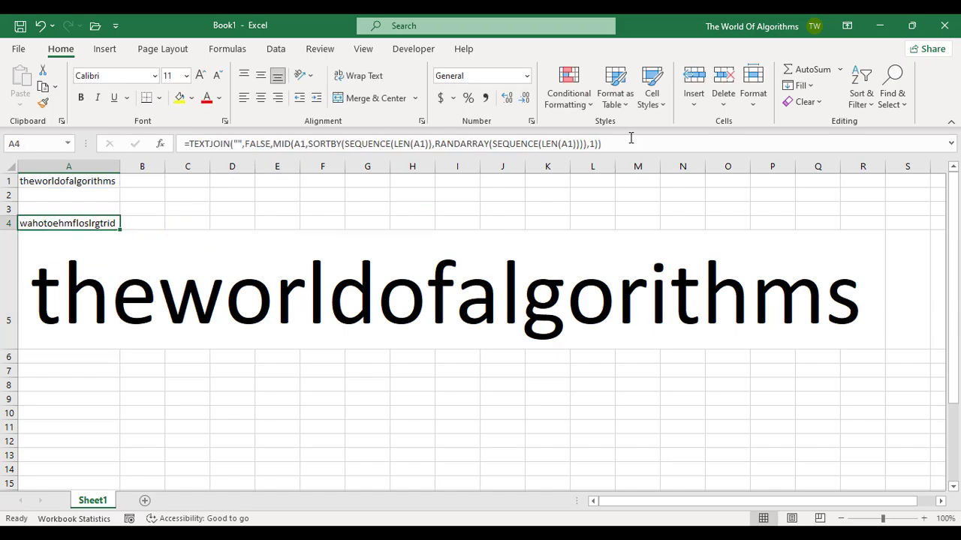
Copy A4's shuffle formula and paste it over =A1 in cell A5
{"action": "left_click_drag", "start_coordinate": [628, 142], "coordinate": [121, 126]}
{"action": "key", "text": "ctrl+c"}
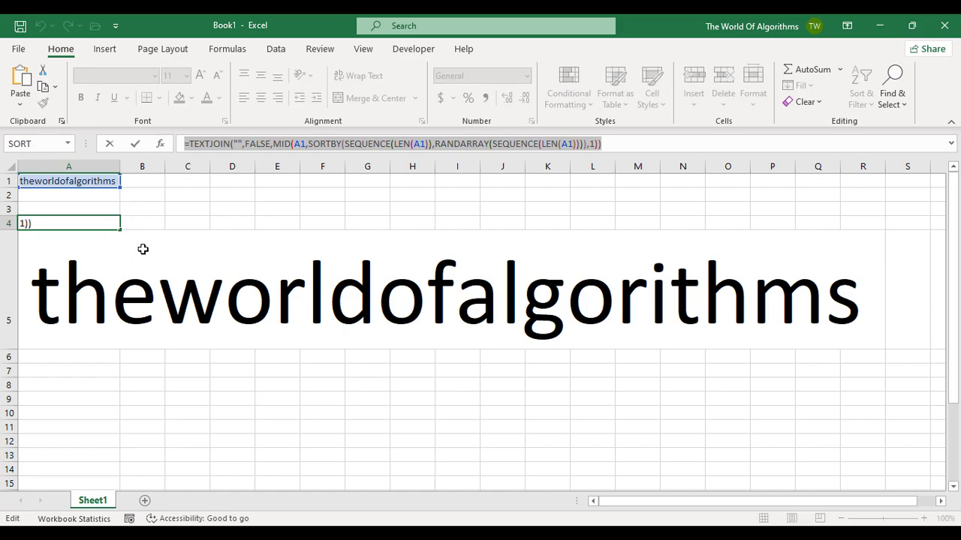
{"action": "key", "text": "Escape"}
{"action": "left_click", "coordinate": [89, 298]}
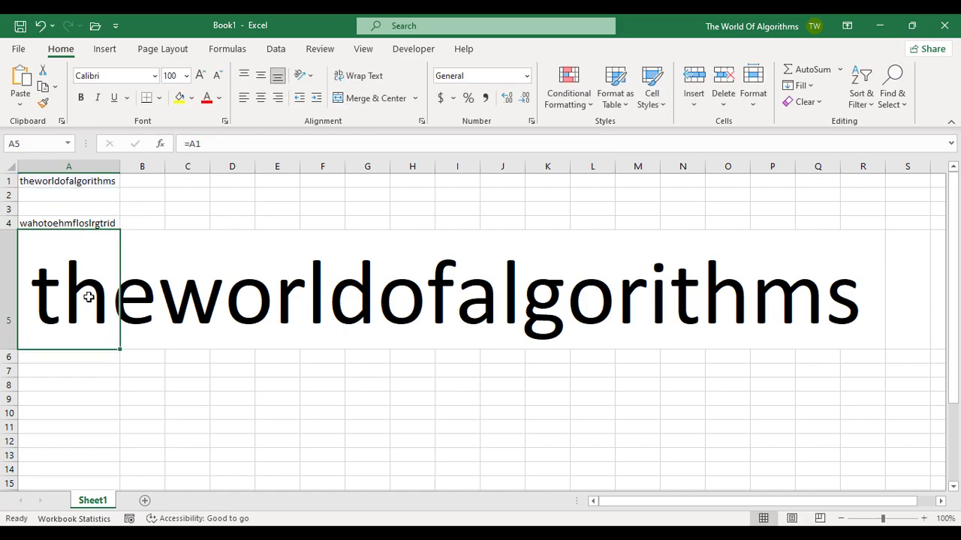
{"action": "triple_click", "coordinate": [223, 147]}
{"action": "key", "text": "ctrl+v"}
{"action": "key", "text": "Return"}
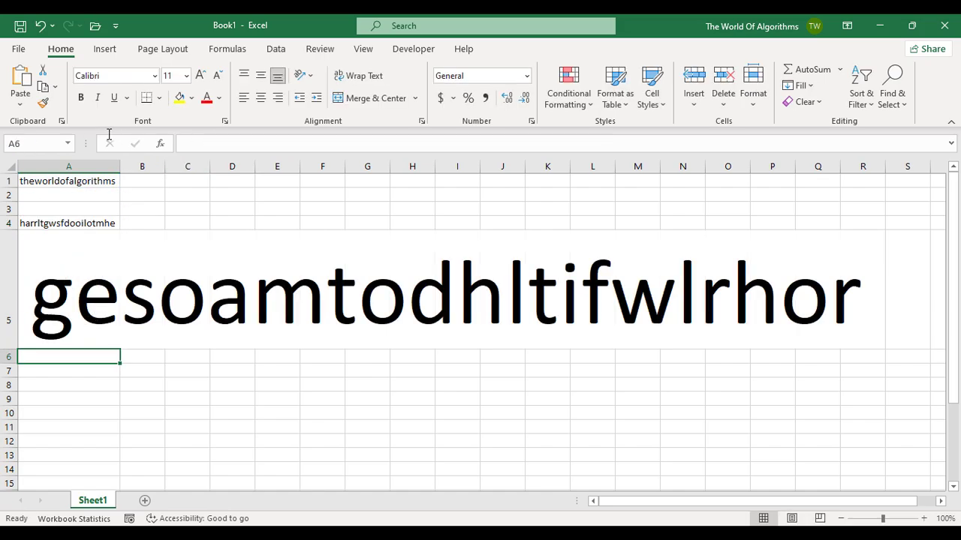
Check A5's new formula in the formula bar without changing it
{"action": "left_click", "coordinate": [75, 294]}
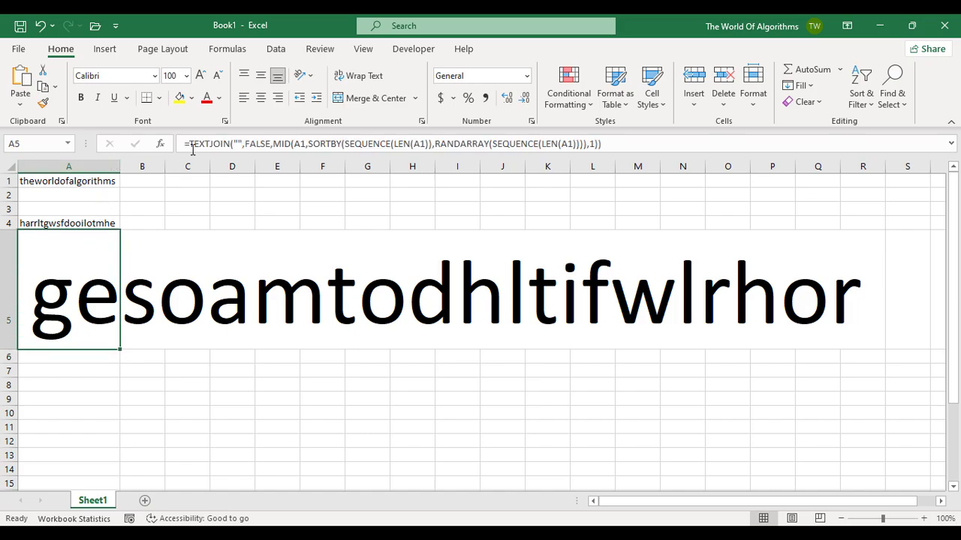
{"action": "left_click_drag", "start_coordinate": [186, 145], "coordinate": [839, 145]}
{"action": "key", "text": "ctrl+c"}
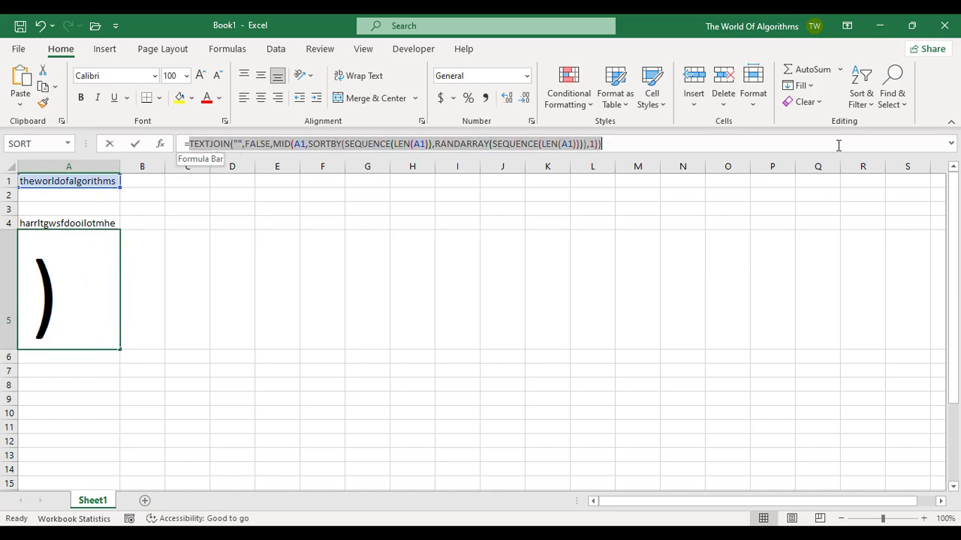
{"action": "key", "text": "Escape"}
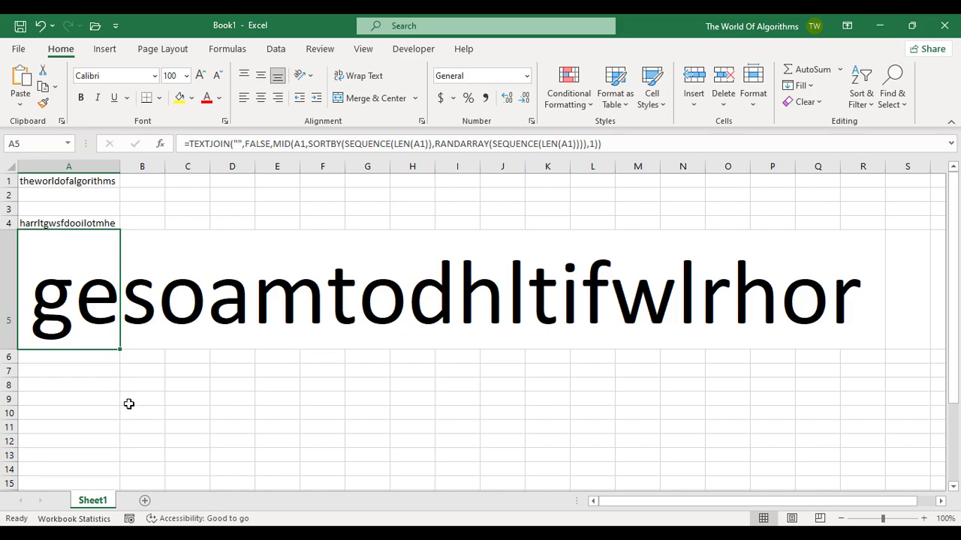
Insert a text box near B8 holding the pasted shuffle formula, moved to row 9
{"action": "left_click", "coordinate": [69, 383]}
{"action": "left_click", "coordinate": [105, 48]}
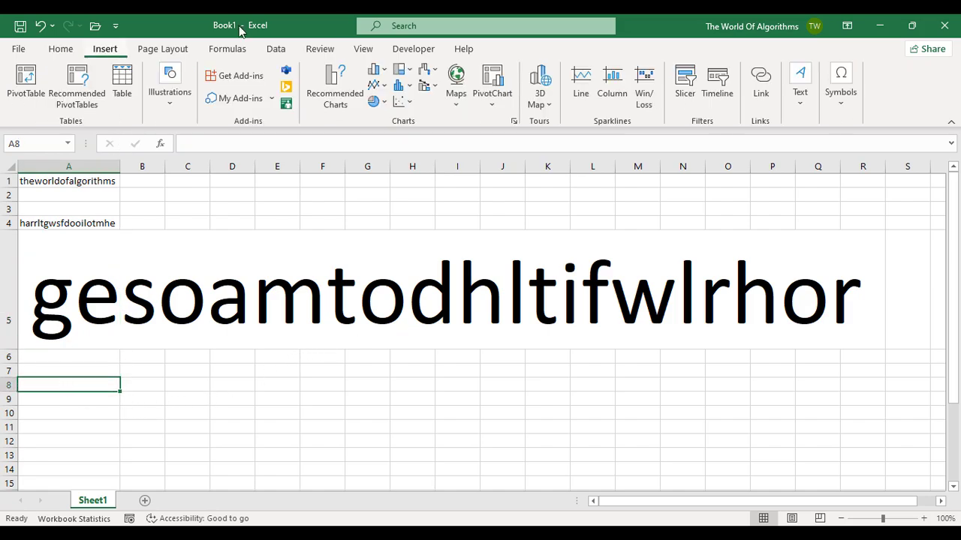
{"action": "left_click", "coordinate": [800, 86]}
{"action": "left_click", "coordinate": [795, 153]}
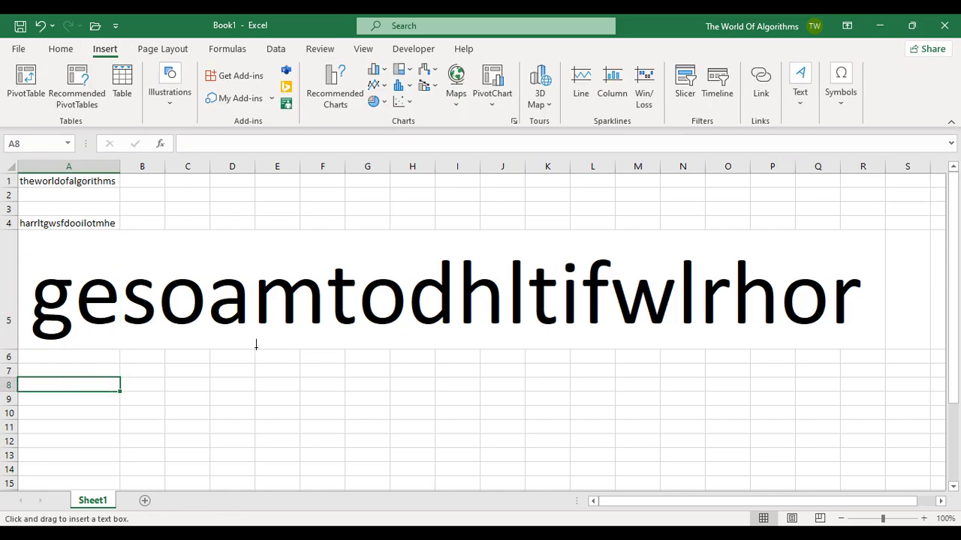
{"action": "left_click", "coordinate": [140, 376]}
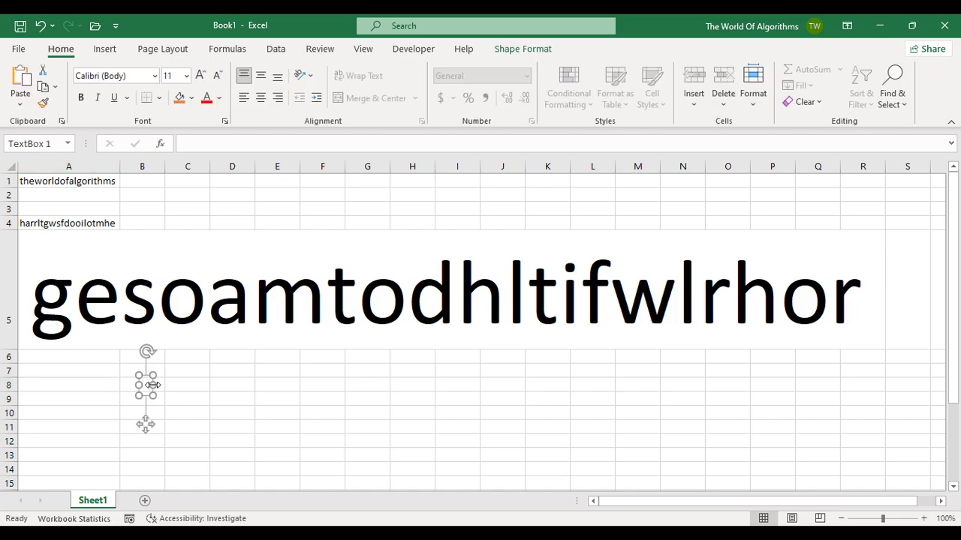
{"action": "key", "text": "ctrl+v"}
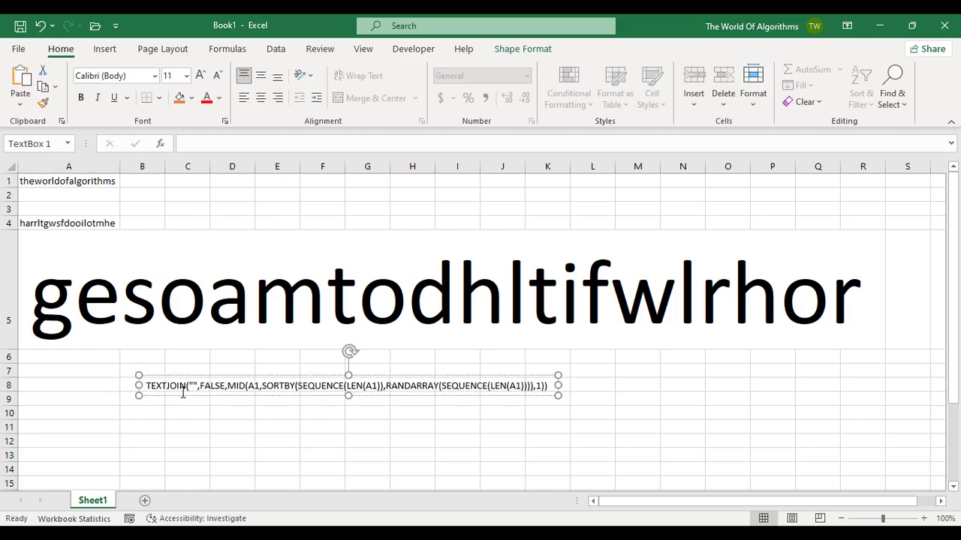
{"action": "left_click_drag", "start_coordinate": [192, 398], "coordinate": [98, 409]}
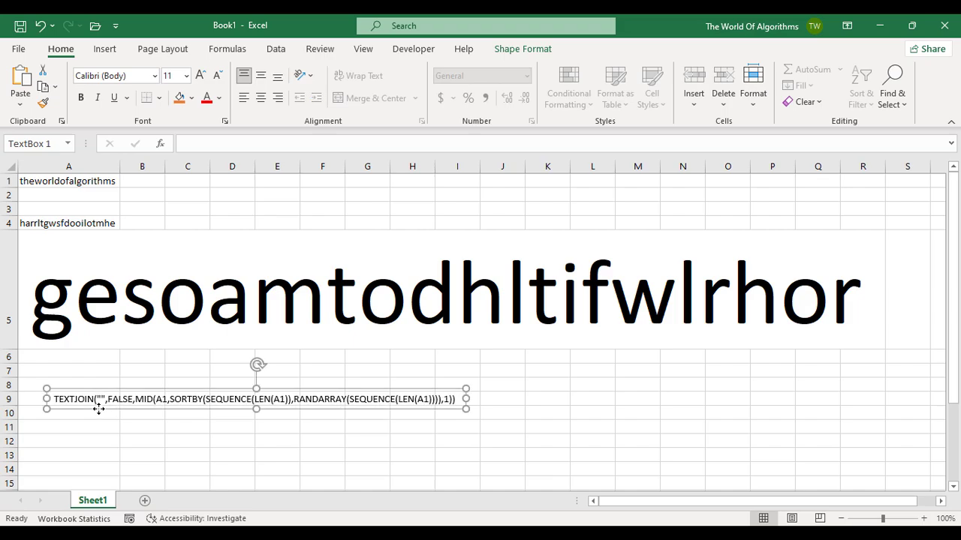
Enlarge the text box font to 24 pt and shift it left under column A
{"action": "left_click", "coordinate": [201, 76]}
{"action": "left_click", "coordinate": [201, 77]}
{"action": "left_click", "coordinate": [201, 77]}
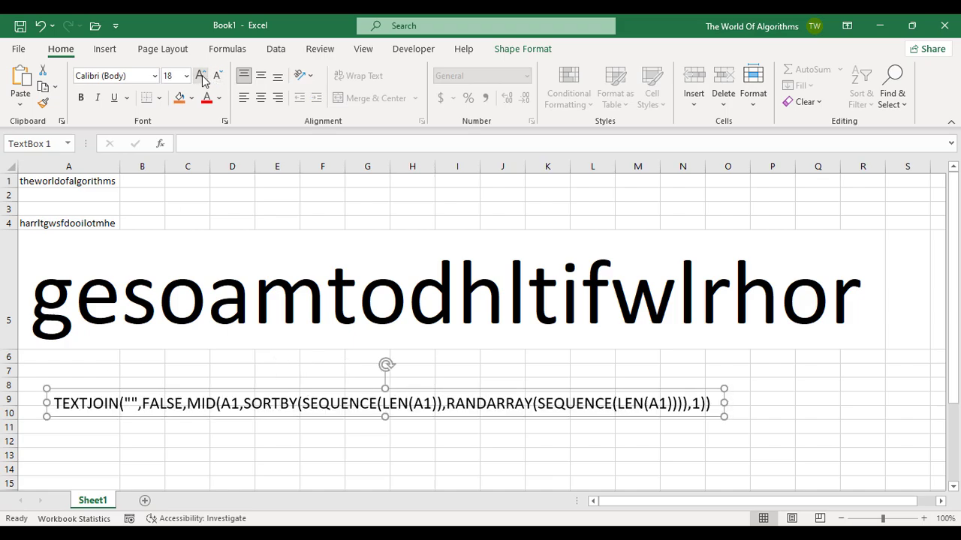
{"action": "left_click", "coordinate": [201, 76]}
{"action": "left_click", "coordinate": [201, 76]}
{"action": "left_click", "coordinate": [201, 77]}
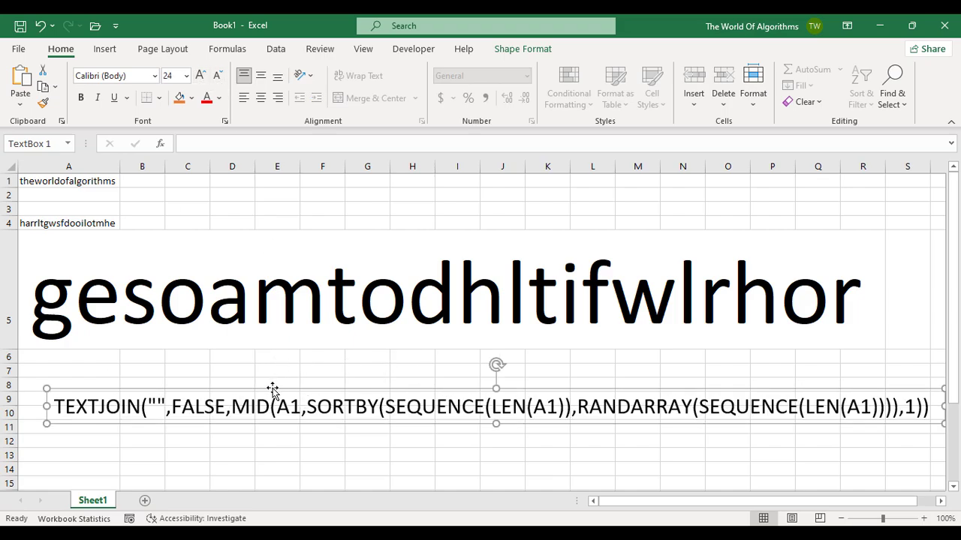
{"action": "left_click_drag", "start_coordinate": [273, 391], "coordinate": [250, 384]}
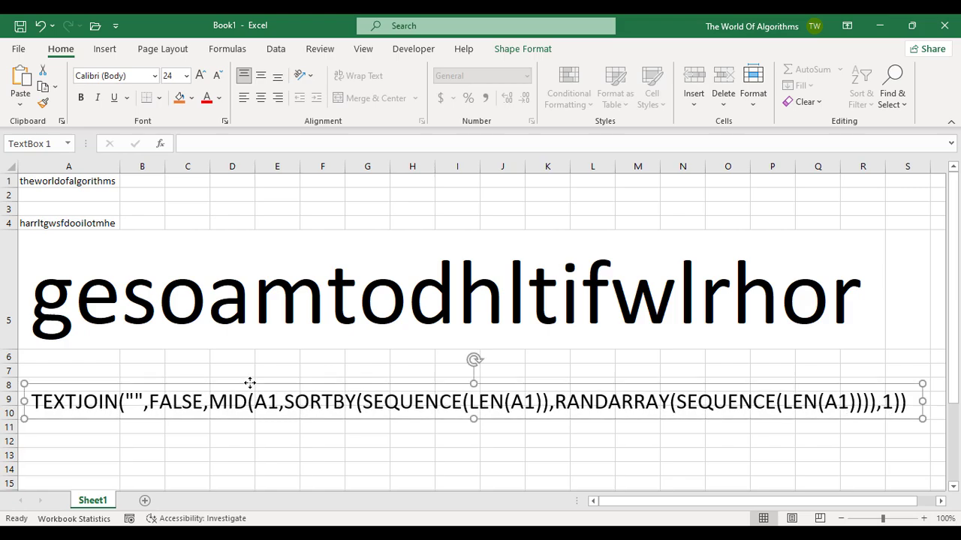
{"action": "left_click", "coordinate": [88, 222]}
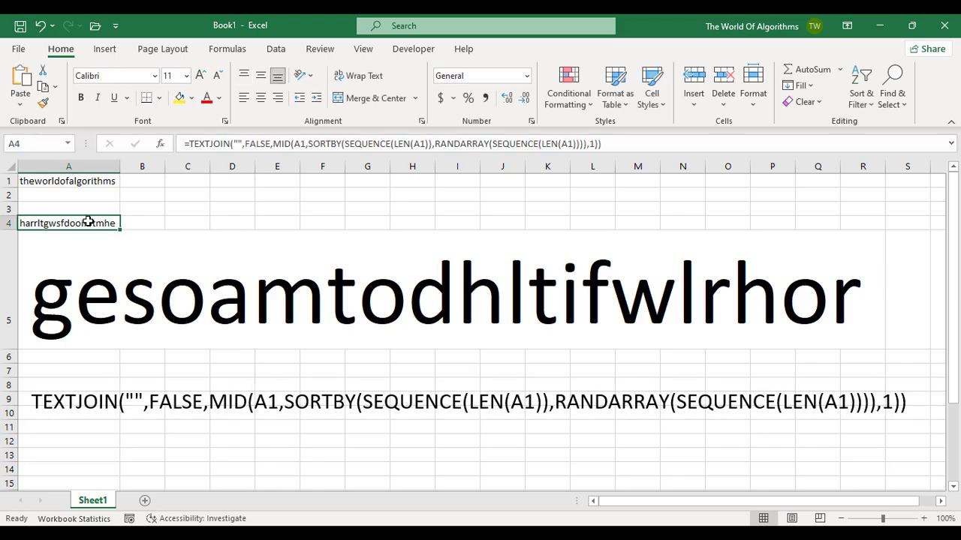
Clear A4's formula, then use Calculate Now 13 times to reshuffle the big row 5 word
{"action": "key", "text": "Delete"}
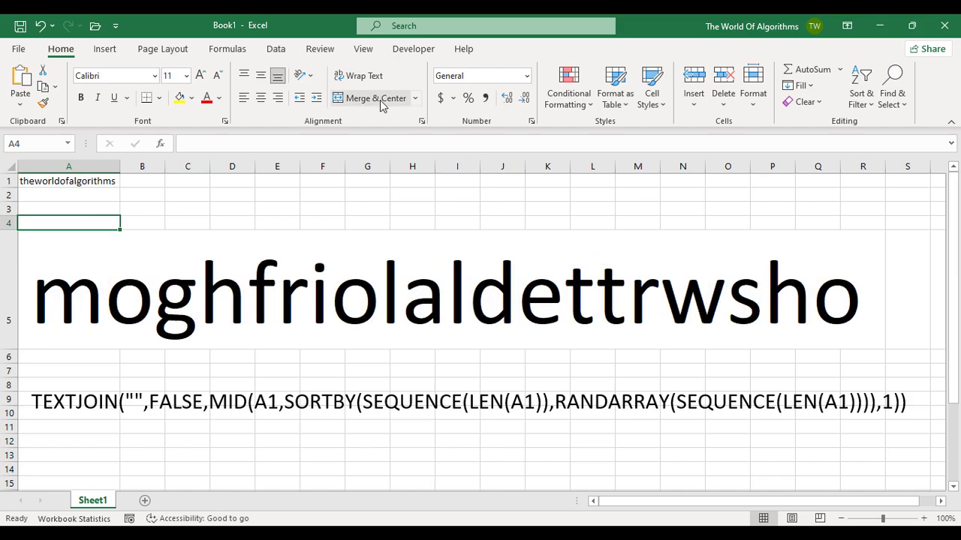
{"action": "left_click", "coordinate": [227, 49]}
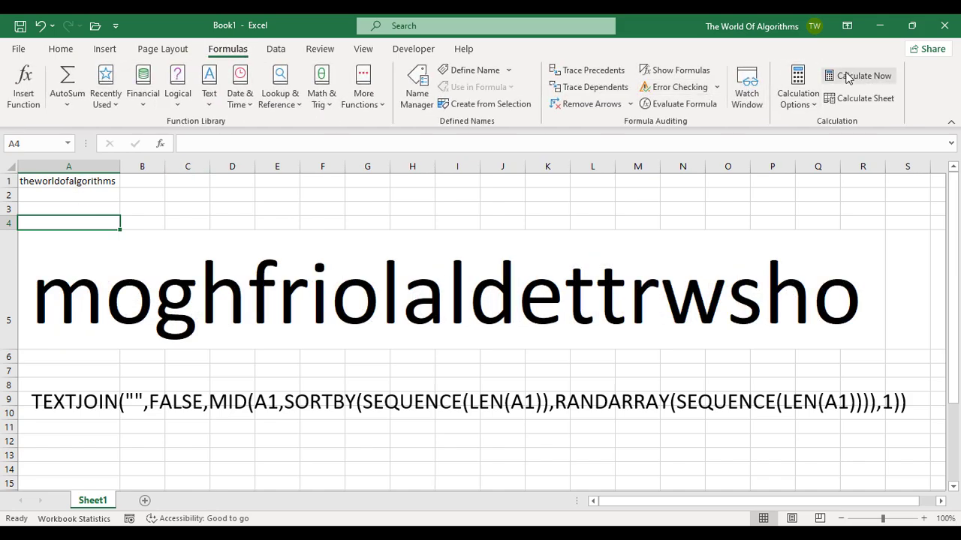
{"action": "left_click", "coordinate": [857, 76]}
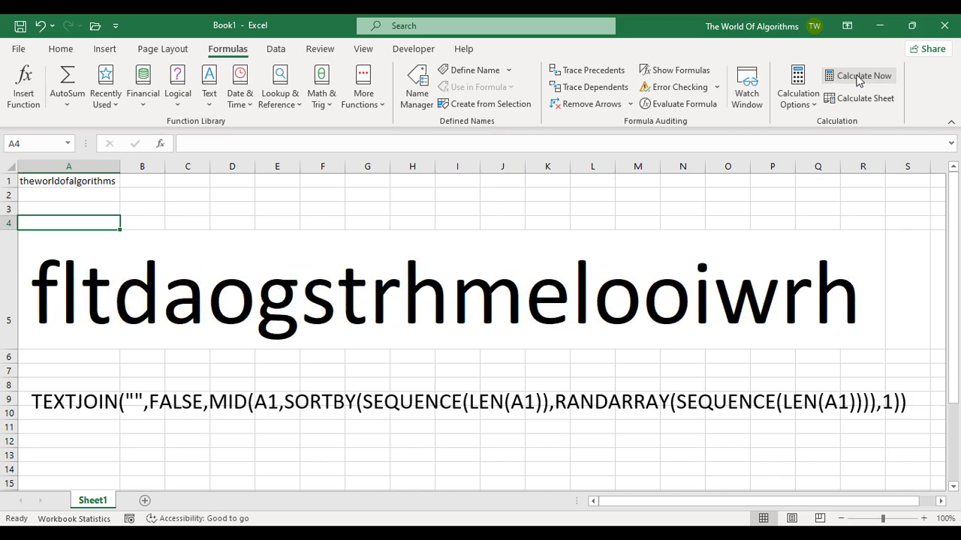
{"action": "left_click", "coordinate": [857, 76]}
{"action": "left_click", "coordinate": [858, 78]}
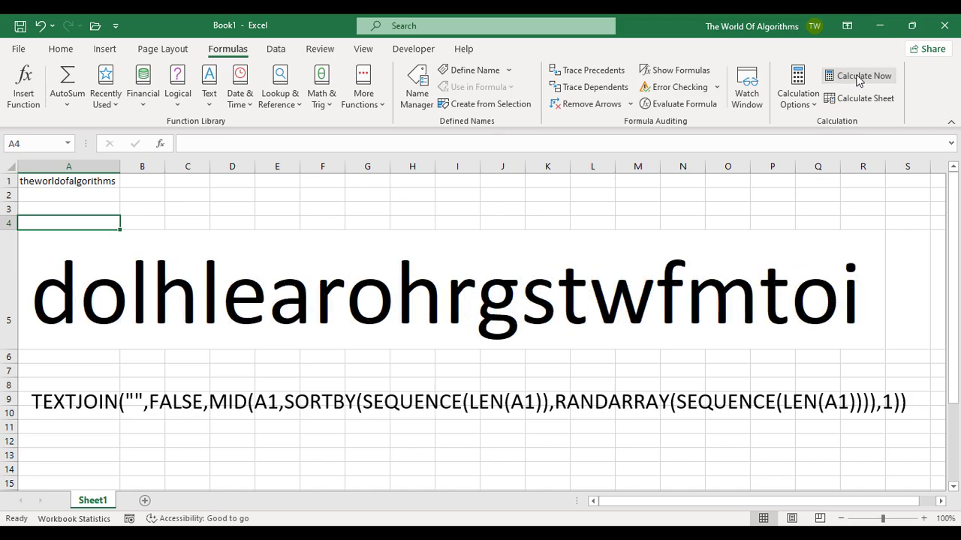
{"action": "left_click", "coordinate": [857, 78]}
{"action": "left_click", "coordinate": [858, 78]}
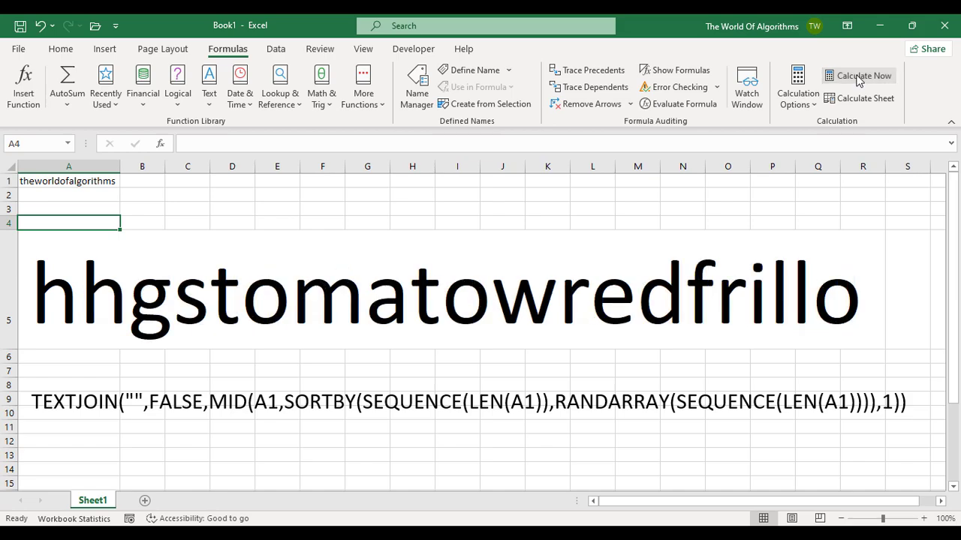
{"action": "left_click", "coordinate": [858, 78]}
{"action": "left_click", "coordinate": [857, 78]}
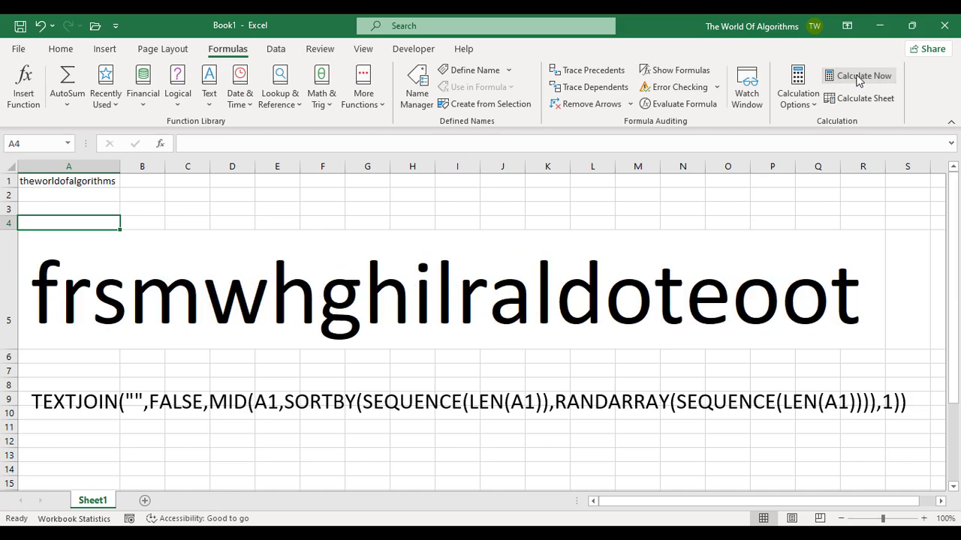
{"action": "left_click", "coordinate": [857, 78]}
{"action": "left_click", "coordinate": [858, 78]}
{"action": "left_click", "coordinate": [858, 78]}
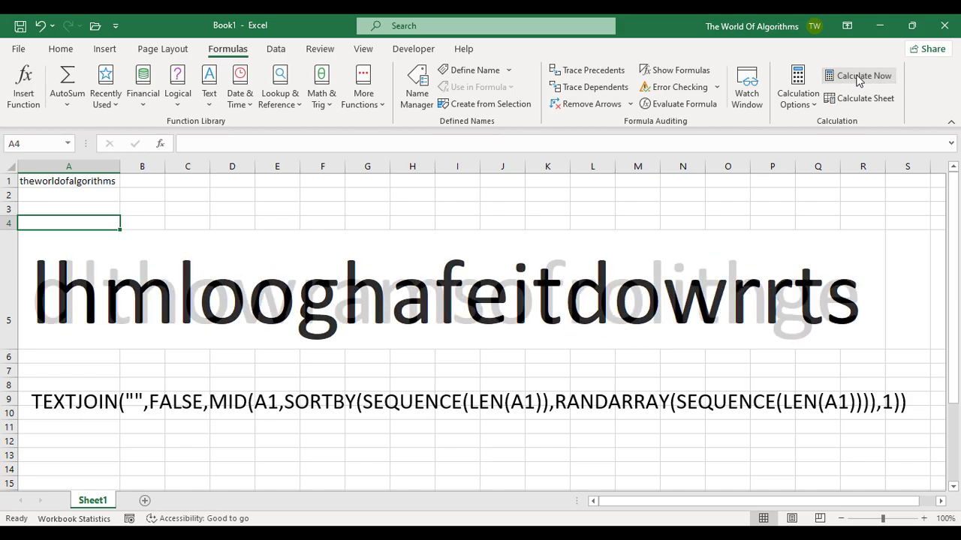
{"action": "left_click", "coordinate": [858, 78]}
{"action": "left_click", "coordinate": [858, 78]}
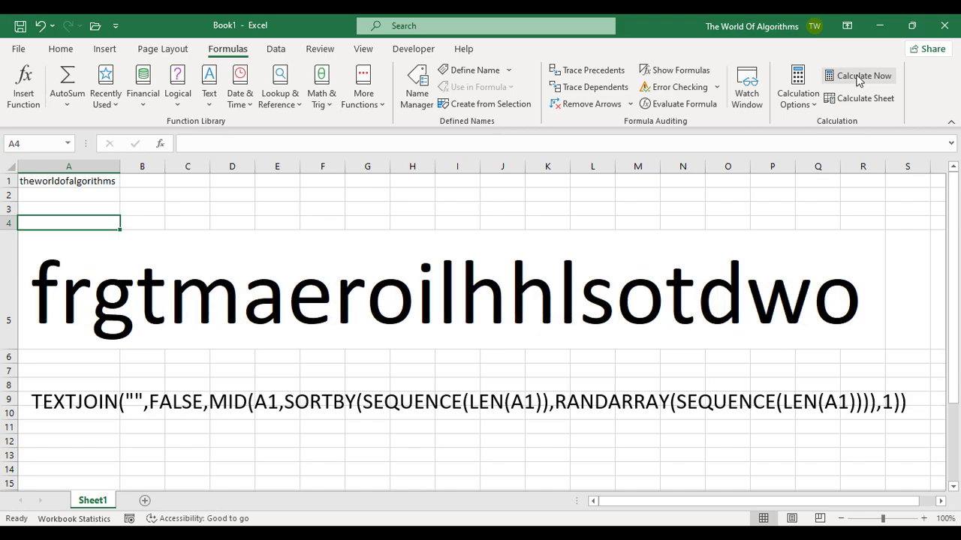
{"action": "left_click", "coordinate": [858, 78]}
Change A1 to algo and reshuffle it with Calculate Now 13 times
{"action": "left_click", "coordinate": [95, 184]}
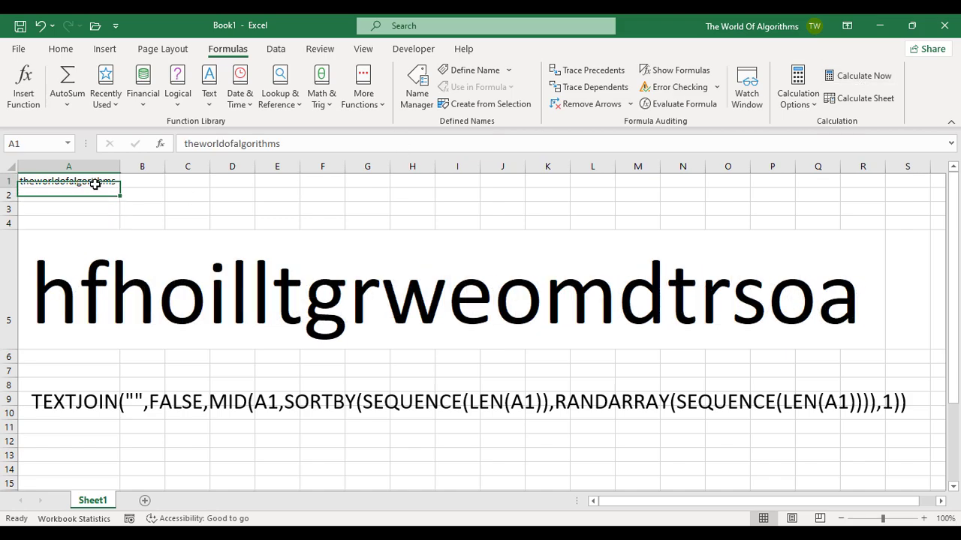
{"action": "type", "text": "algo"}
{"action": "key", "text": "Return"}
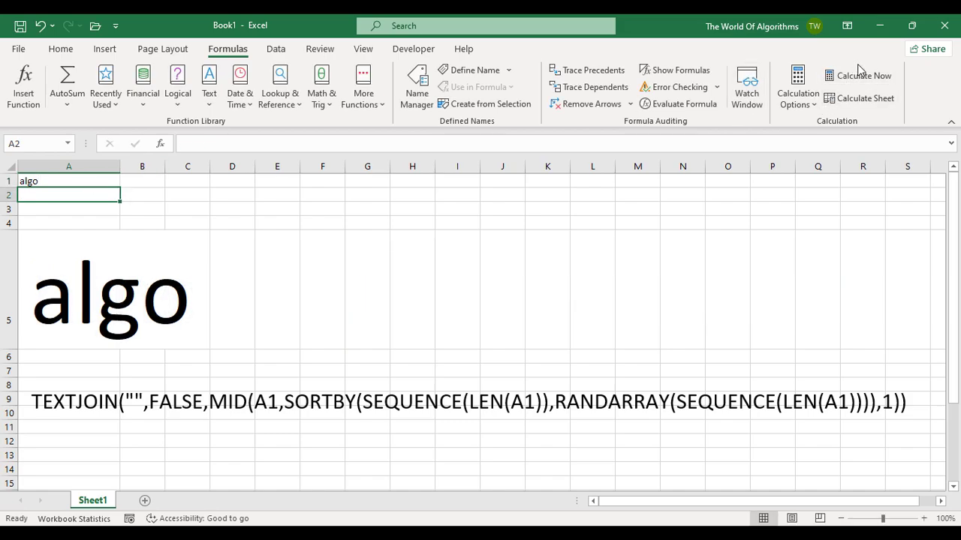
{"action": "left_click", "coordinate": [856, 78]}
{"action": "left_click", "coordinate": [857, 78]}
{"action": "left_click", "coordinate": [856, 78]}
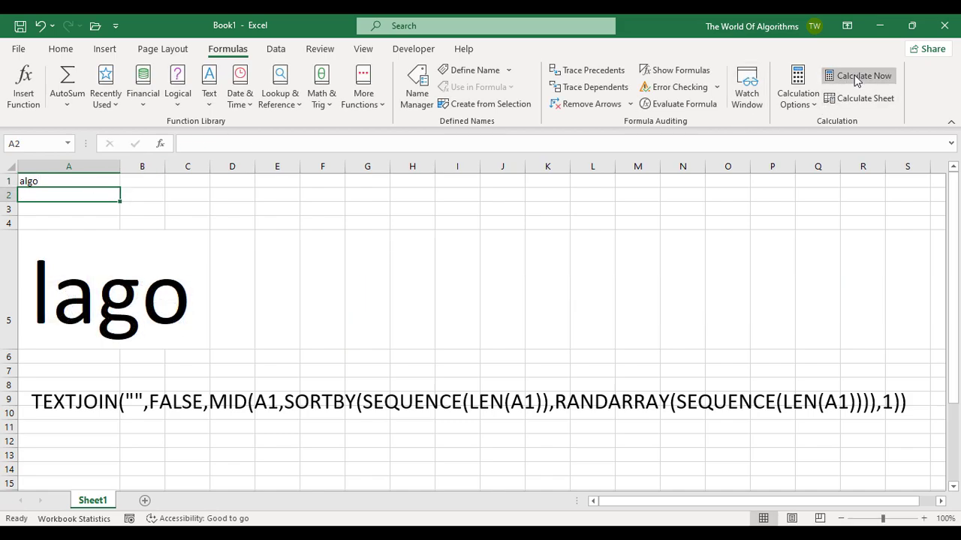
{"action": "left_click", "coordinate": [856, 78]}
{"action": "left_click", "coordinate": [856, 78]}
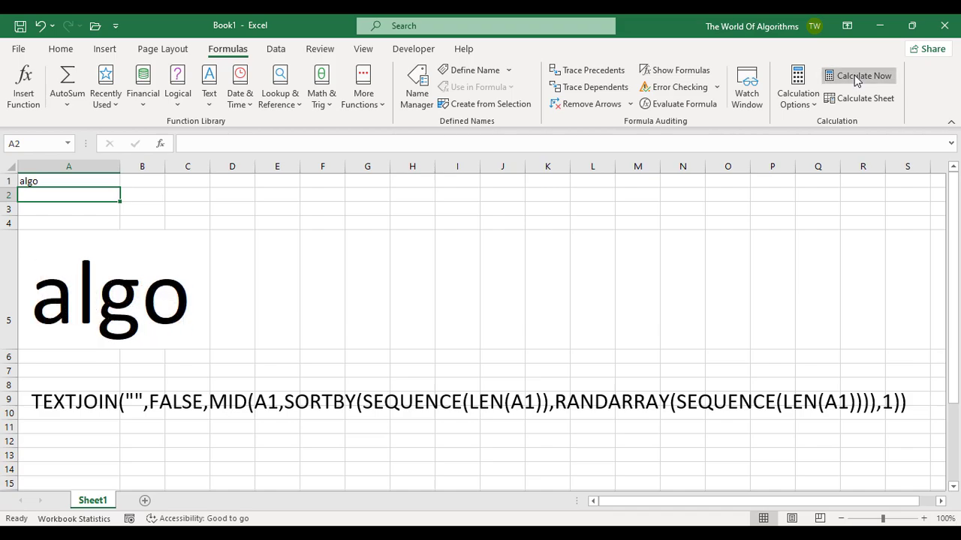
{"action": "left_click", "coordinate": [856, 78]}
{"action": "left_click", "coordinate": [856, 78]}
{"action": "left_click", "coordinate": [856, 78]}
{"action": "left_click", "coordinate": [856, 78]}
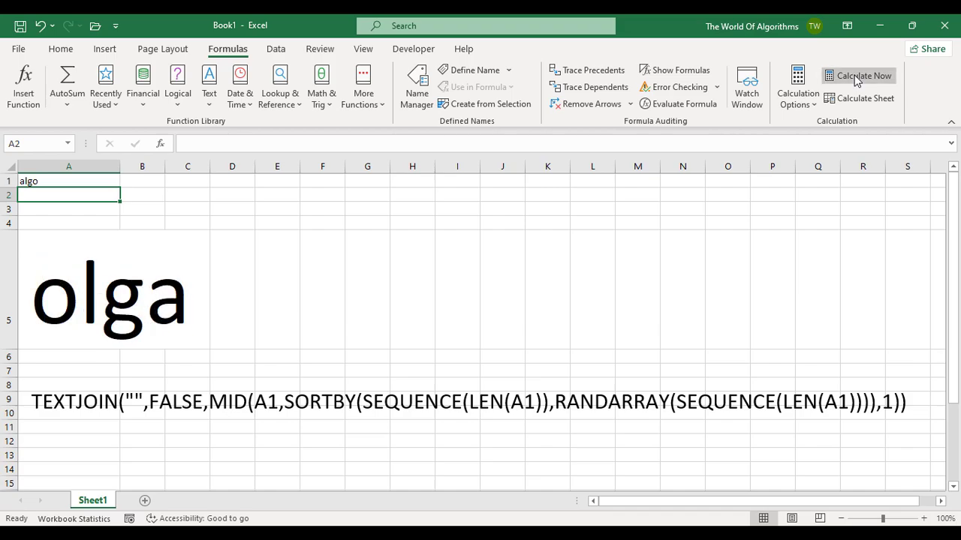
{"action": "left_click", "coordinate": [857, 78]}
{"action": "left_click", "coordinate": [856, 78]}
{"action": "left_click", "coordinate": [857, 78]}
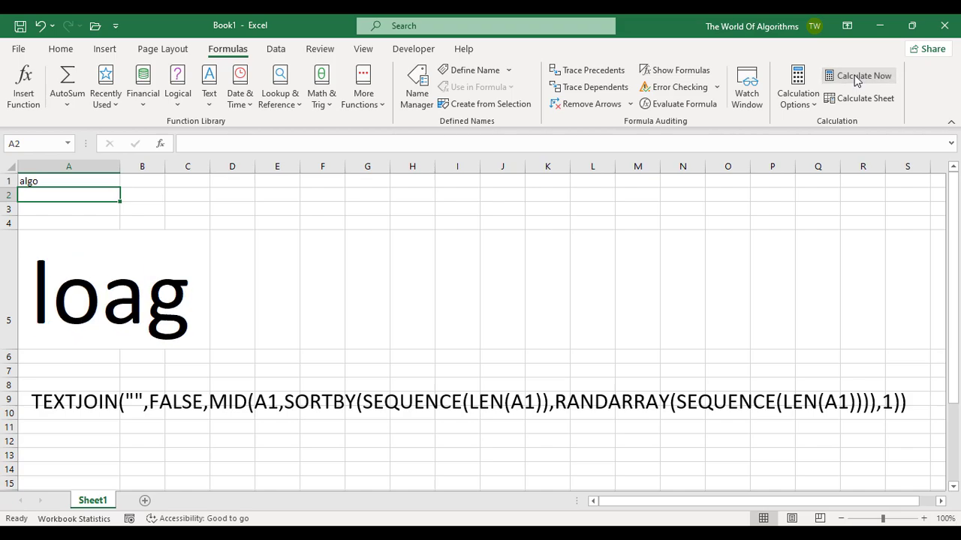
{"action": "left_click", "coordinate": [857, 78]}
Change A1 to SUBSCRIBE, reshuffle it ten times, then reselect A1
{"action": "left_click", "coordinate": [110, 182]}
{"action": "type", "text": "SUBSCRIBE"}
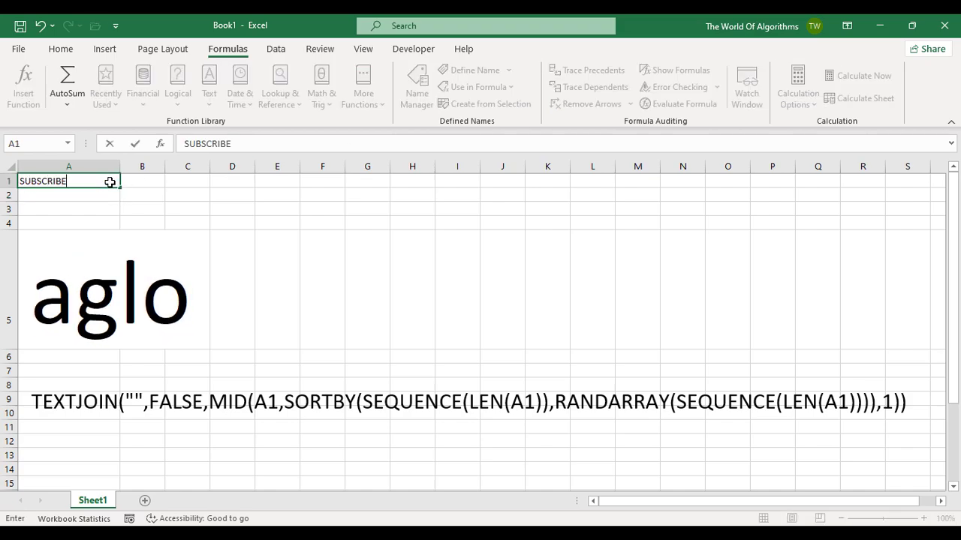
{"action": "key", "text": "Return"}
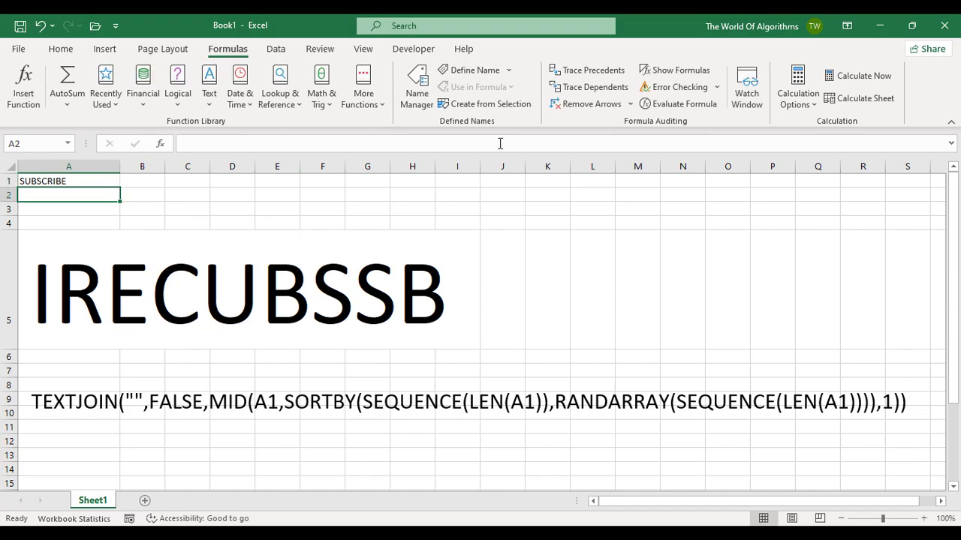
{"action": "left_click", "coordinate": [868, 80]}
{"action": "left_click", "coordinate": [868, 80]}
{"action": "left_click", "coordinate": [868, 79]}
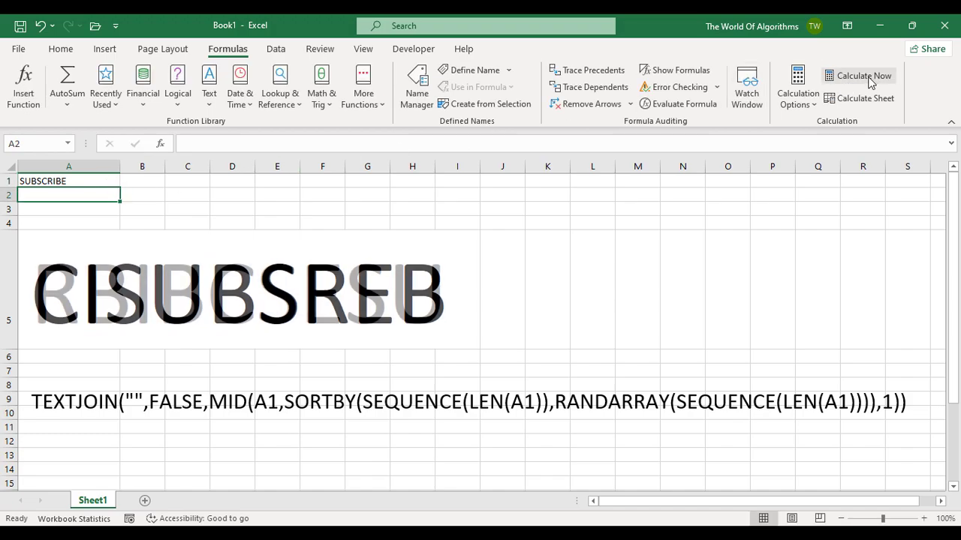
{"action": "left_click", "coordinate": [868, 80]}
{"action": "left_click", "coordinate": [869, 80]}
{"action": "left_click", "coordinate": [868, 79]}
{"action": "left_click", "coordinate": [868, 79]}
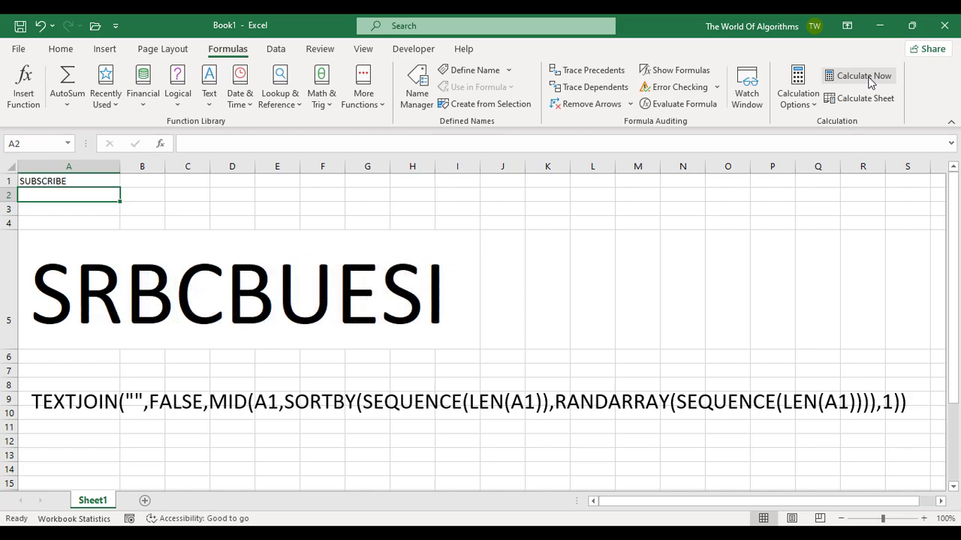
{"action": "left_click", "coordinate": [868, 79]}
{"action": "left_click", "coordinate": [869, 79]}
{"action": "left_click", "coordinate": [868, 79]}
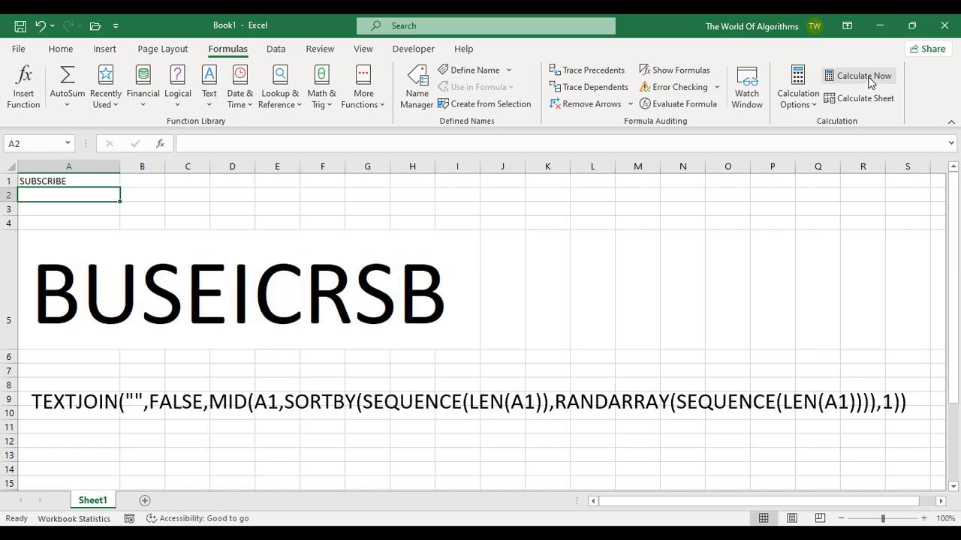
{"action": "left_click", "coordinate": [78, 181]}
Enter LIKE in A1 and reshuffle its letters five times
{"action": "type", "text": "LIKE"}
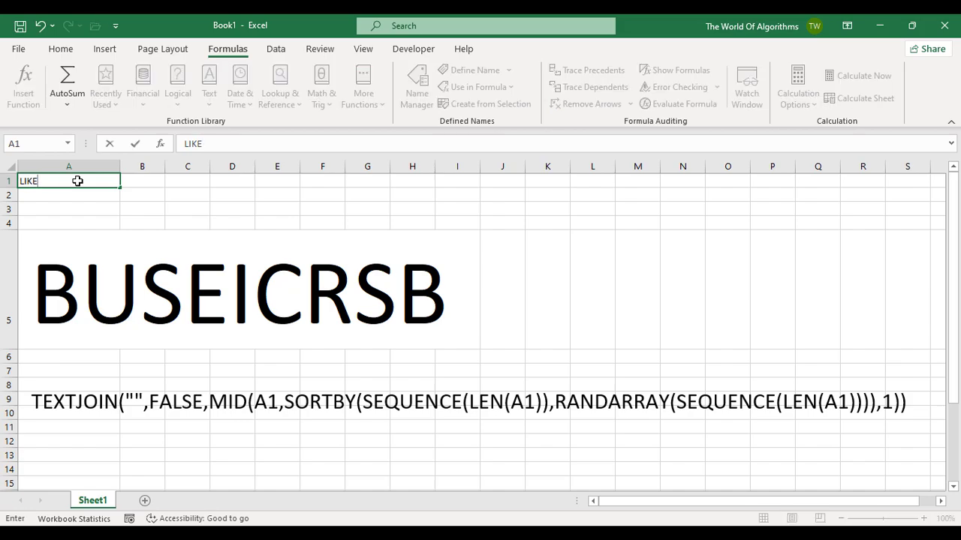
{"action": "key", "text": "Return"}
{"action": "left_click", "coordinate": [859, 77]}
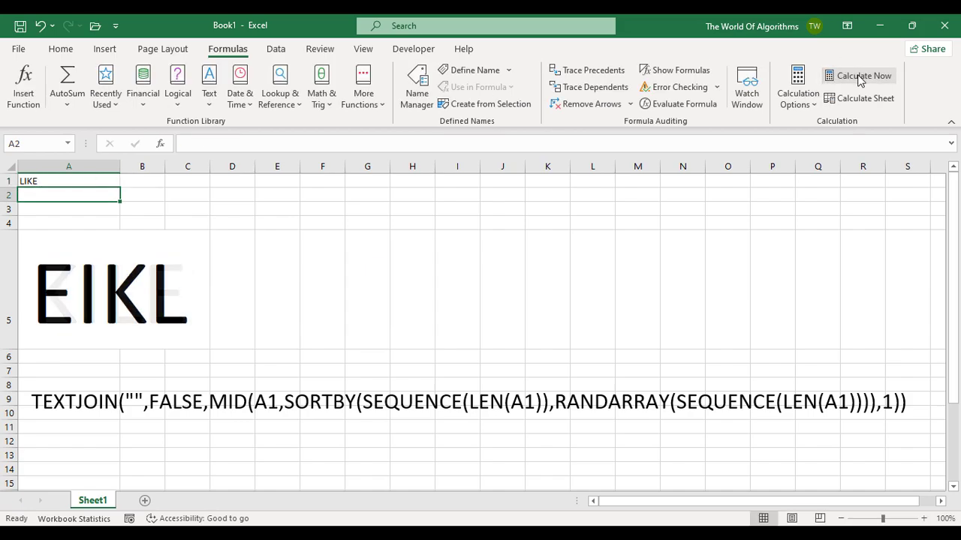
{"action": "left_click", "coordinate": [861, 79]}
{"action": "left_click", "coordinate": [861, 80]}
{"action": "left_click", "coordinate": [861, 80]}
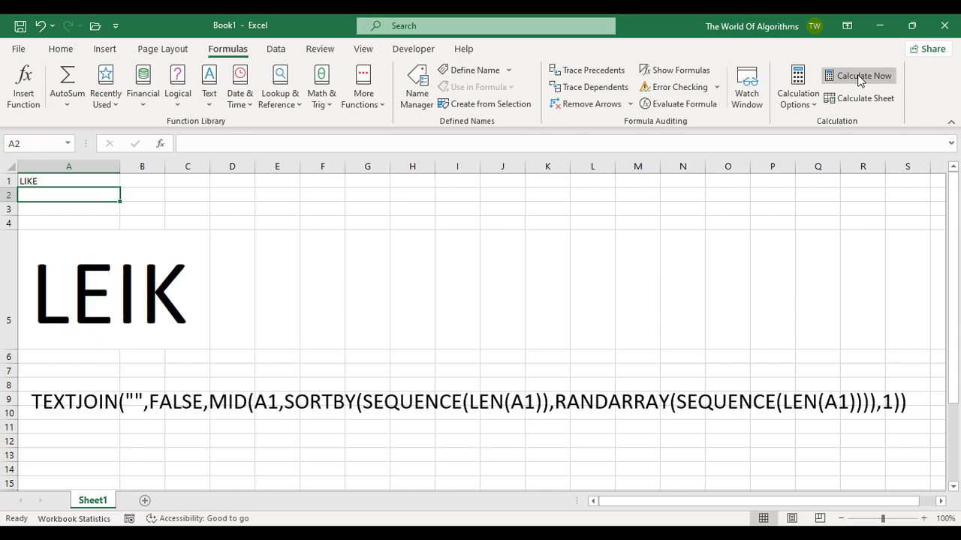
{"action": "left_click", "coordinate": [860, 79]}
Replace A1's word with SHARE, reshuffle it eleven times, and return to A1
{"action": "key", "text": "Up"}
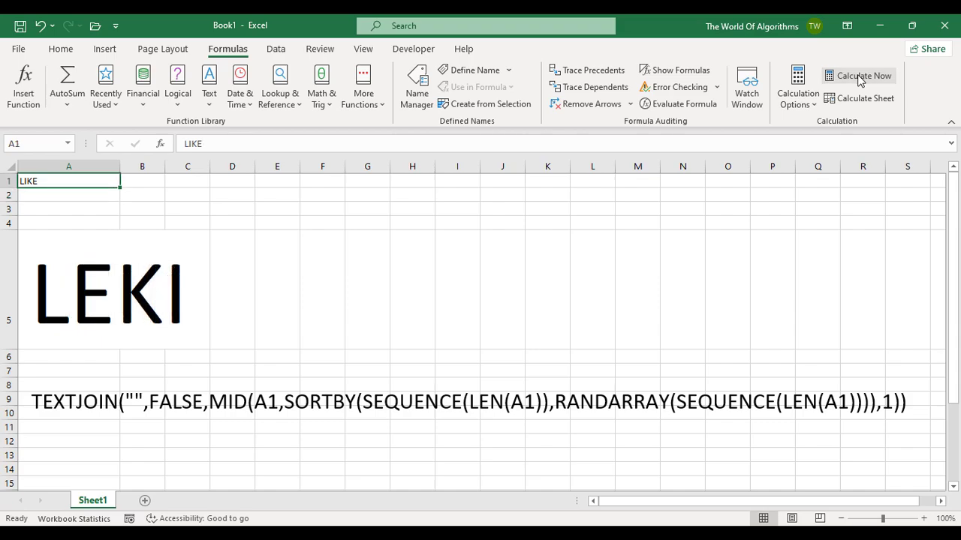
{"action": "type", "text": "SHARE"}
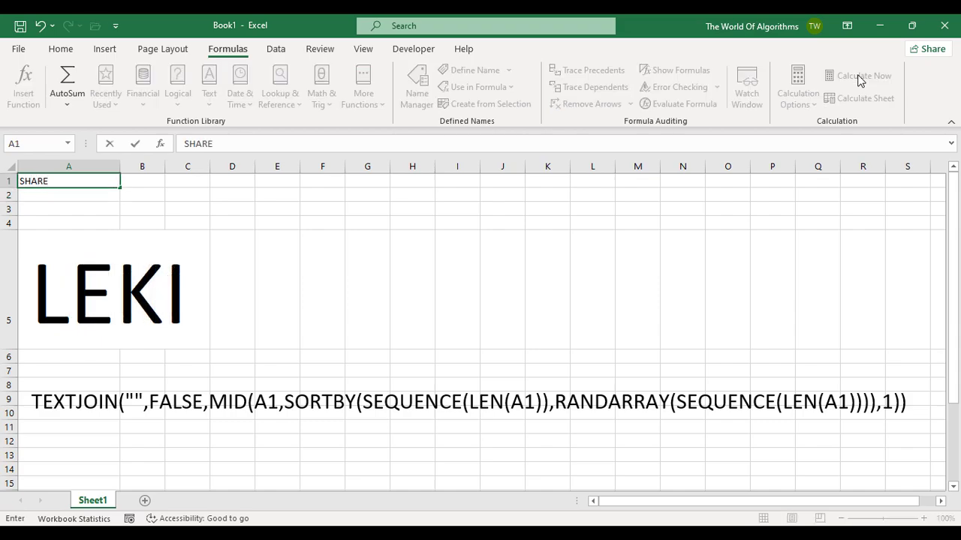
{"action": "key", "text": "Return"}
{"action": "left_click", "coordinate": [860, 80]}
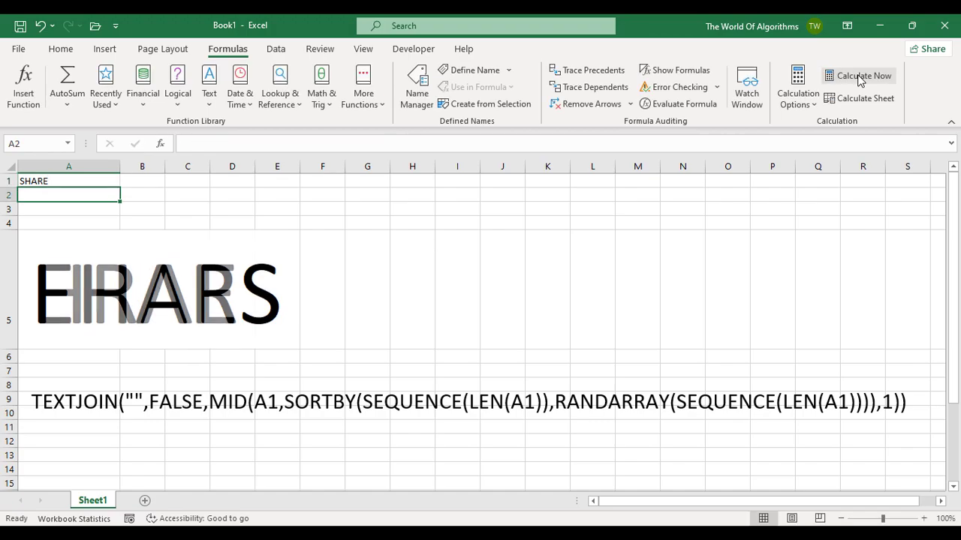
{"action": "left_click", "coordinate": [861, 80]}
{"action": "left_click", "coordinate": [860, 80]}
{"action": "left_click", "coordinate": [861, 79]}
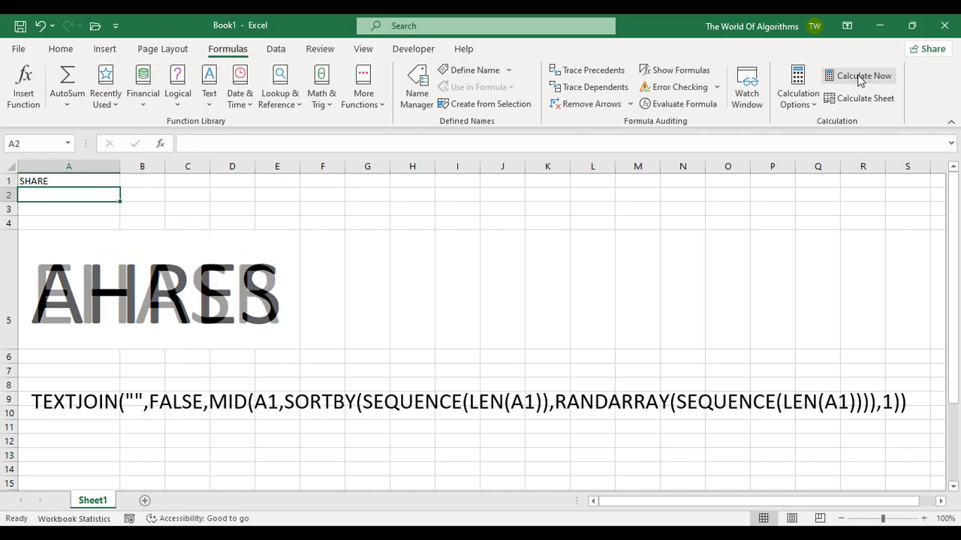
{"action": "left_click", "coordinate": [861, 80]}
{"action": "left_click", "coordinate": [861, 80]}
{"action": "left_click", "coordinate": [861, 80]}
{"action": "left_click", "coordinate": [861, 79]}
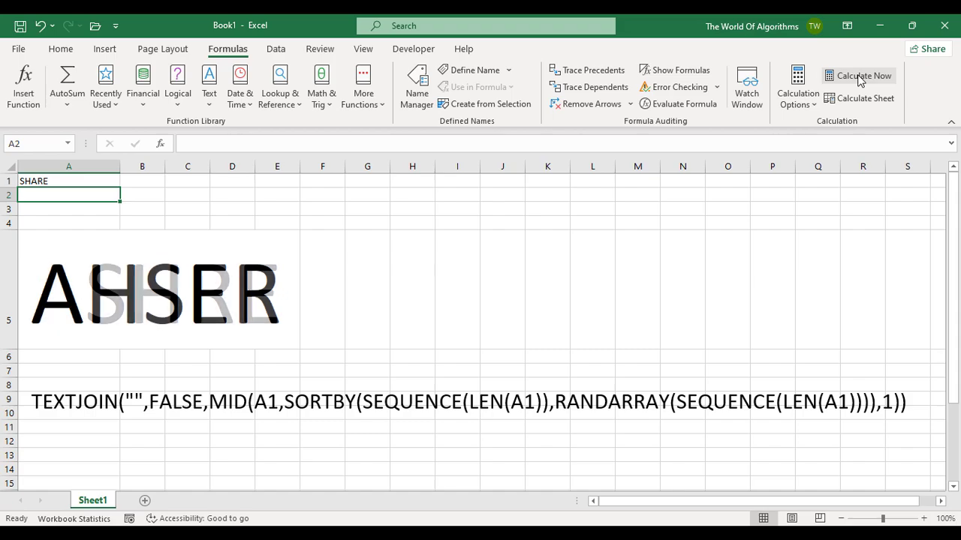
{"action": "left_click", "coordinate": [861, 80]}
{"action": "left_click", "coordinate": [861, 80]}
{"action": "left_click", "coordinate": [861, 80]}
{"action": "key", "text": "Up"}
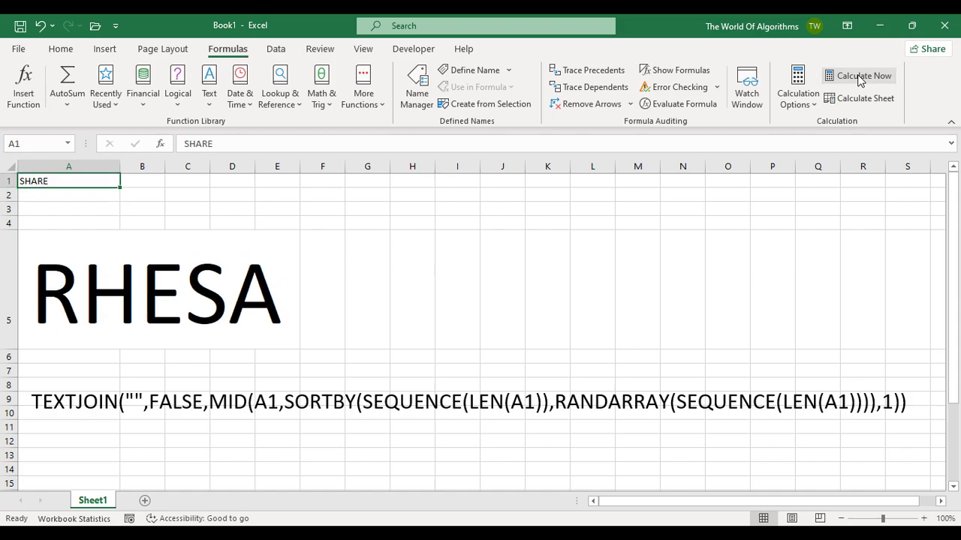
Replace A1's text with LEAVE A COMMENT and recalculate to scramble it in row 5
{"action": "type", "text": "LEAVE A COMMENT"}
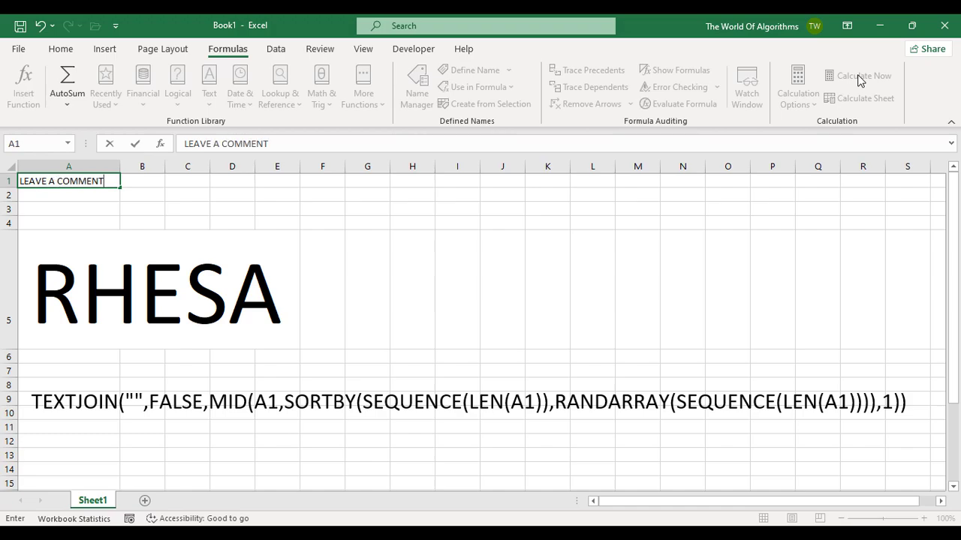
{"action": "key", "text": "Return"}
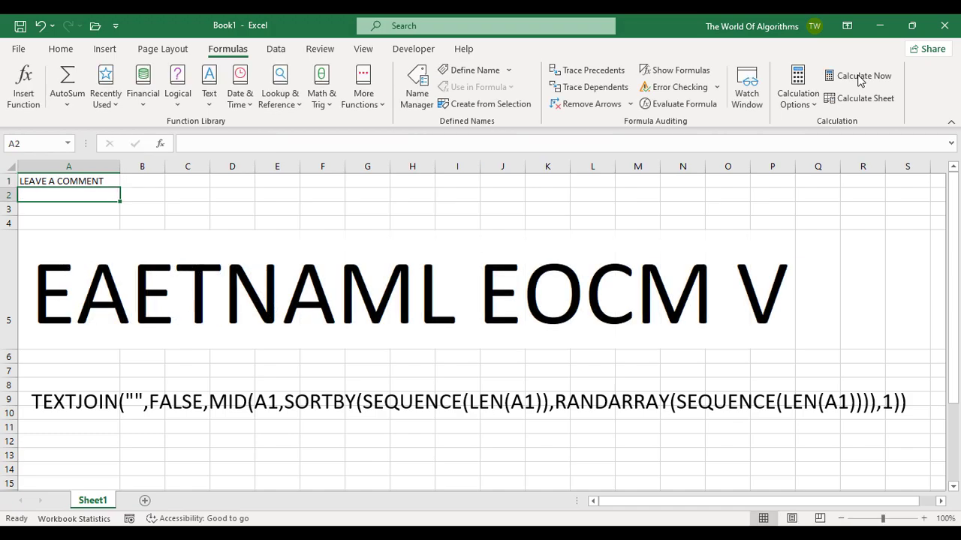
{"action": "left_click", "coordinate": [847, 78]}
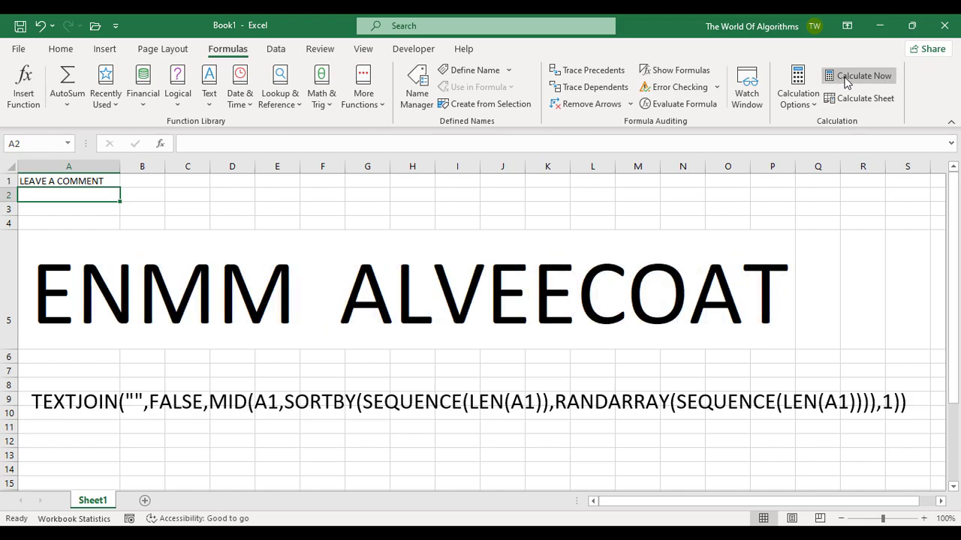
{"action": "left_click", "coordinate": [846, 78]}
{"action": "left_click", "coordinate": [846, 80]}
{"action": "left_click", "coordinate": [846, 78]}
{"action": "left_click", "coordinate": [846, 78]}
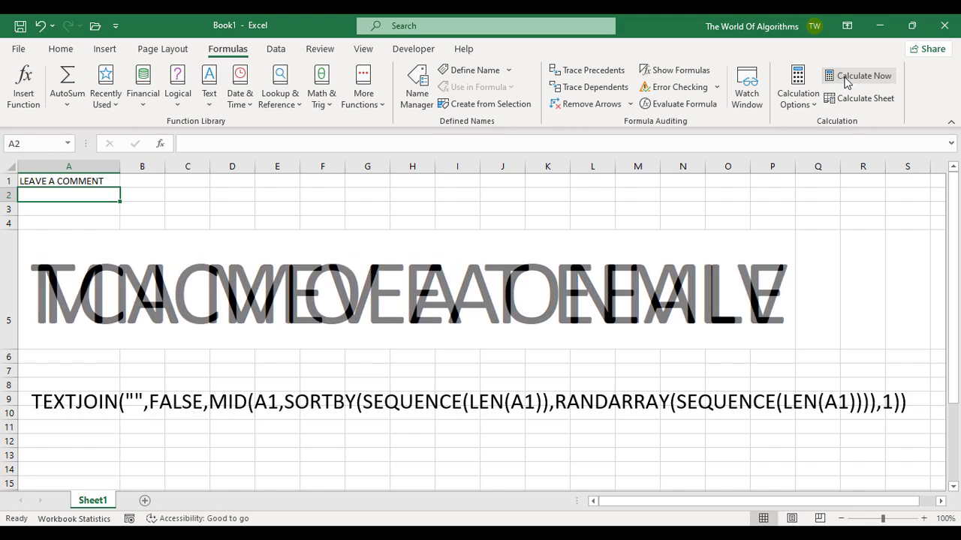
Generate many more random shuffles of LEAVE A COMMENT, such as O ALMEMCNEV EAT
{"action": "left_click", "coordinate": [845, 78]}
{"action": "left_click", "coordinate": [846, 78]}
{"action": "left_click", "coordinate": [846, 78]}
{"action": "left_click", "coordinate": [846, 79]}
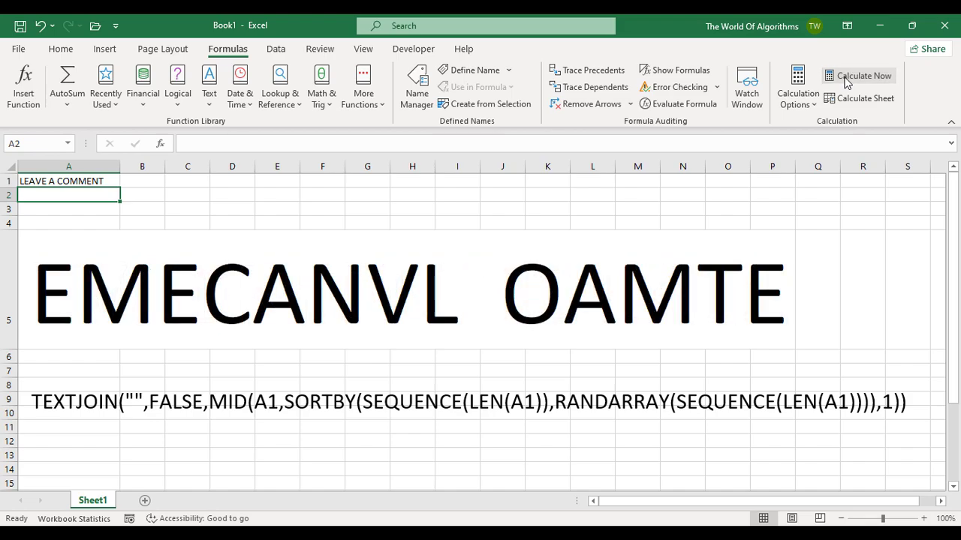
{"action": "left_click", "coordinate": [846, 78]}
{"action": "left_click", "coordinate": [846, 78]}
{"action": "left_click", "coordinate": [846, 78]}
{"action": "left_click", "coordinate": [845, 78]}
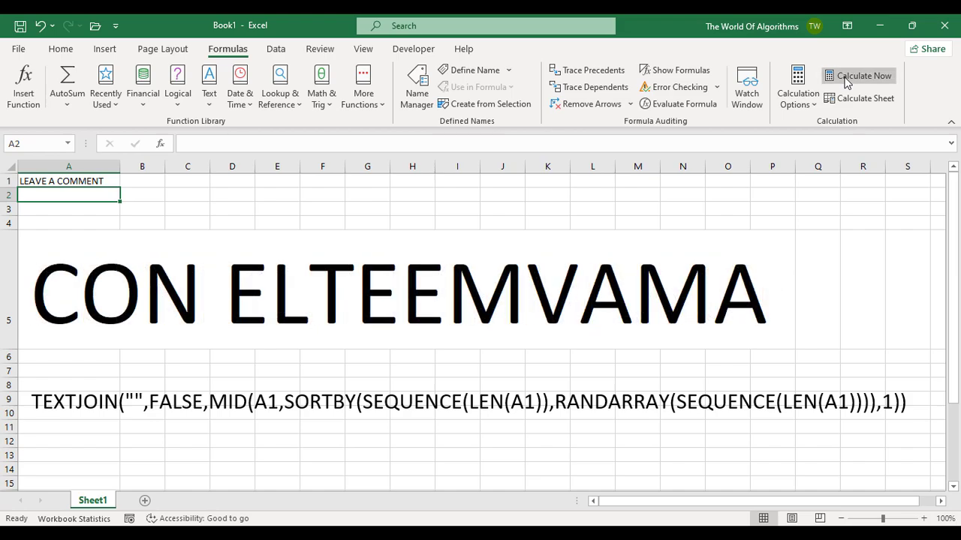
{"action": "left_click", "coordinate": [846, 78]}
{"action": "left_click", "coordinate": [846, 78]}
{"action": "left_click", "coordinate": [846, 79]}
{"action": "left_click", "coordinate": [845, 78]}
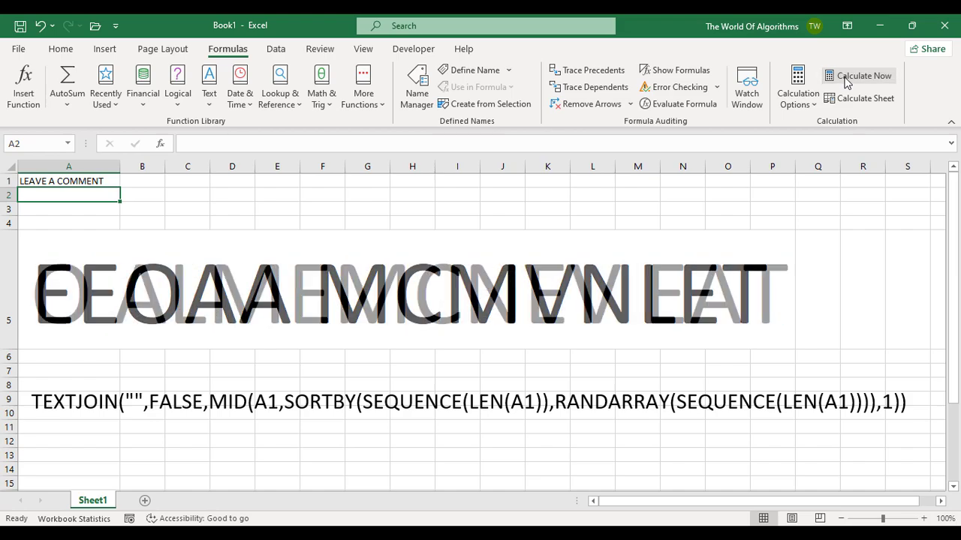
{"action": "left_click", "coordinate": [846, 78]}
{"action": "key", "text": "Up"}
Replace A1's text with EXCEL VBA and recalculate to scramble its letters
{"action": "type", "text": "E"}
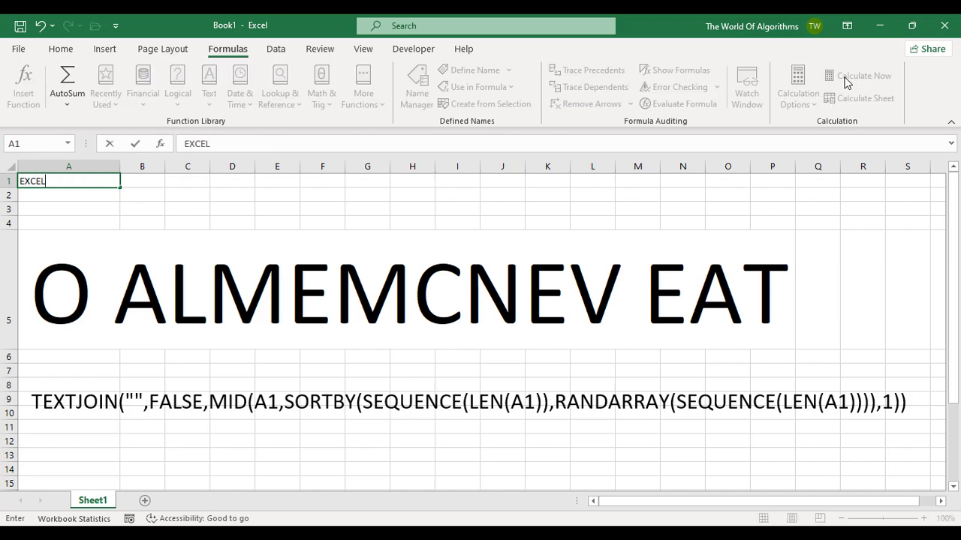
{"action": "type", "text": "VBA"}
{"action": "key", "text": "Return"}
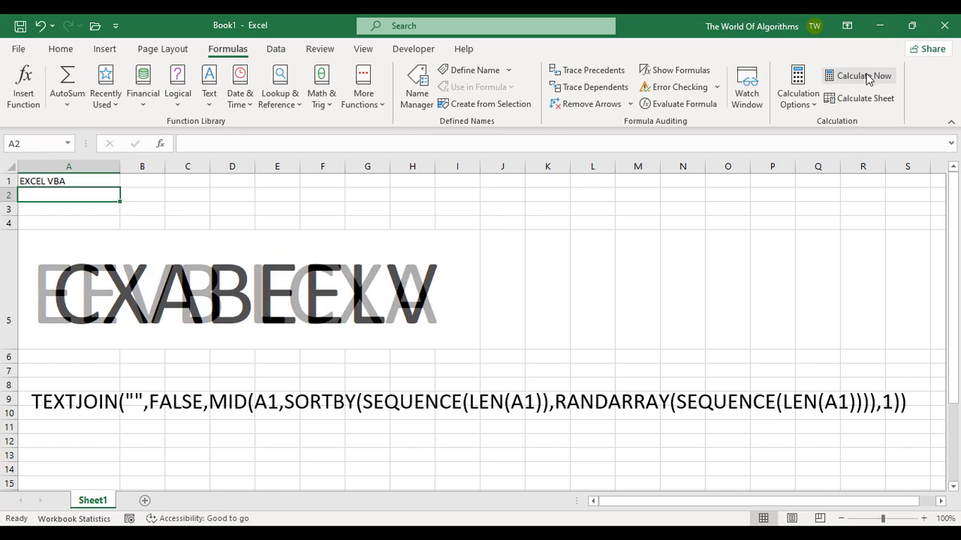
{"action": "left_click", "coordinate": [866, 79]}
{"action": "left_click", "coordinate": [866, 79]}
{"action": "left_click", "coordinate": [867, 78]}
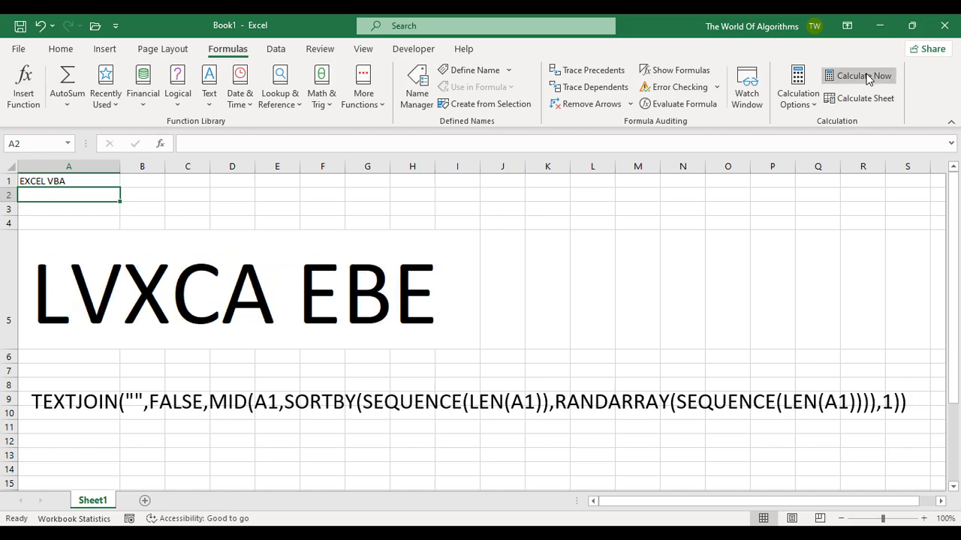
{"action": "left_click", "coordinate": [866, 79]}
Keep reshuffling EXCEL VBA until the big cell shows CXVBEEAL
{"action": "left_click", "coordinate": [866, 79]}
{"action": "left_click", "coordinate": [867, 79]}
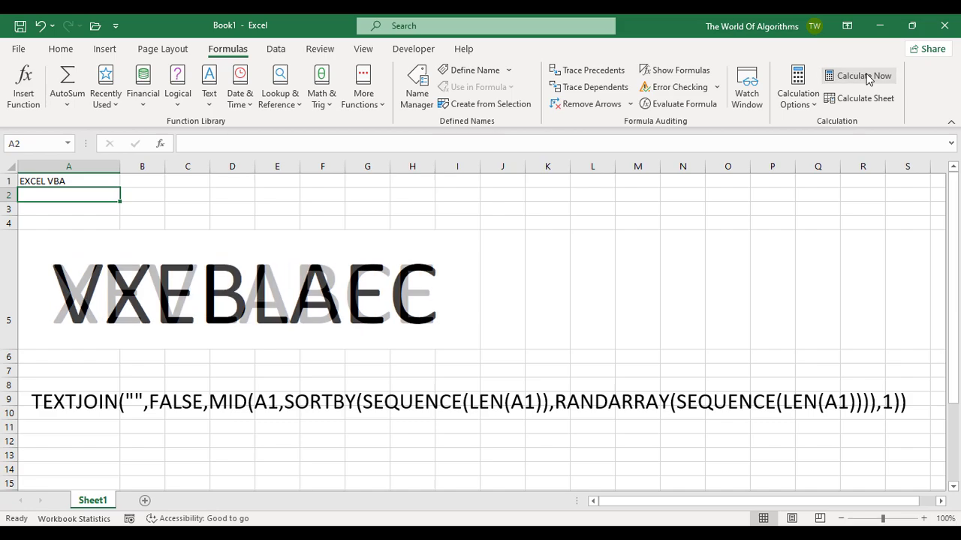
{"action": "left_click", "coordinate": [866, 79]}
{"action": "left_click", "coordinate": [867, 79]}
{"action": "left_click", "coordinate": [866, 78]}
{"action": "left_click", "coordinate": [867, 78]}
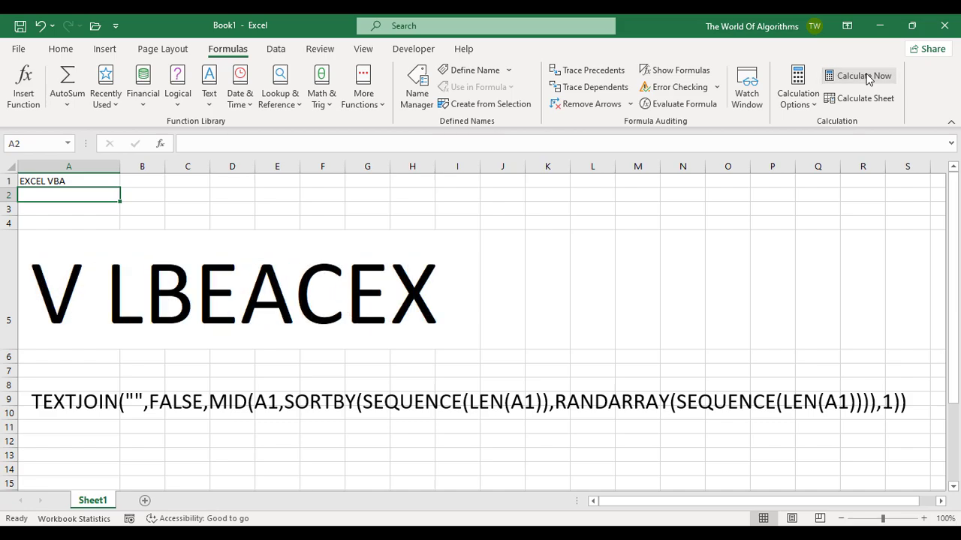
{"action": "left_click", "coordinate": [866, 78]}
{"action": "left_click", "coordinate": [867, 78]}
{"action": "left_click", "coordinate": [867, 79]}
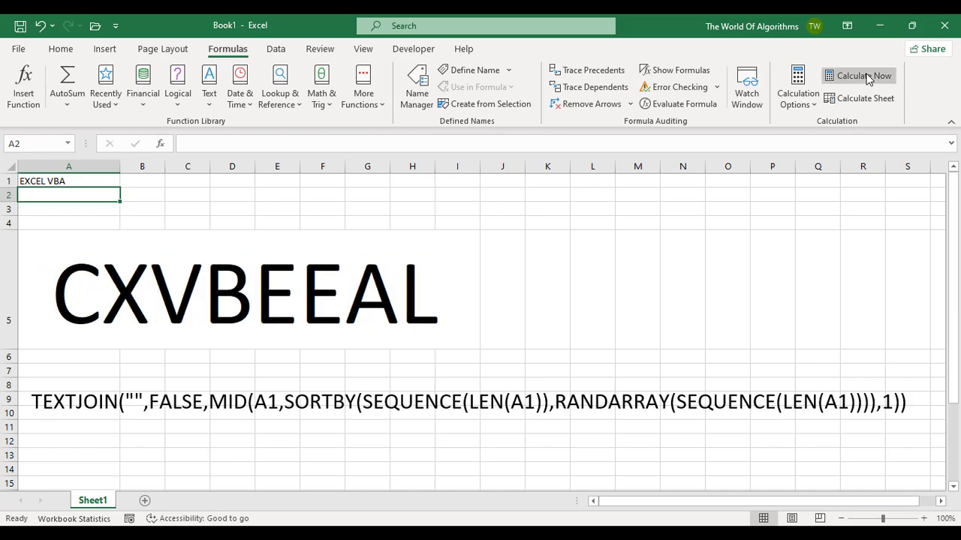
{"action": "left_click", "coordinate": [866, 79]}
{"action": "left_click", "coordinate": [866, 79]}
{"action": "left_click", "coordinate": [867, 79]}
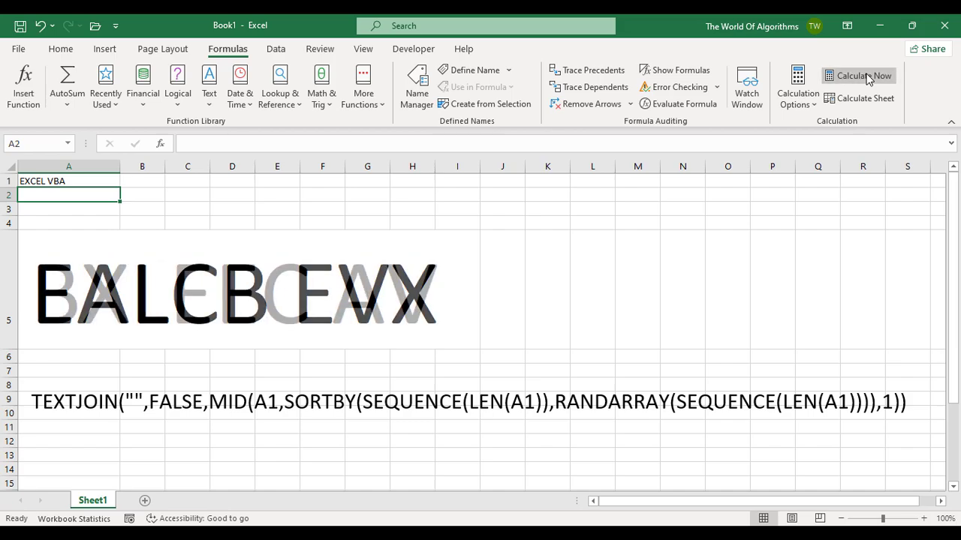
Replace A1's text with THANK YOU! and recalculate to scramble it in row 5
{"action": "key", "text": "Up"}
{"action": "type", "text": "T"}
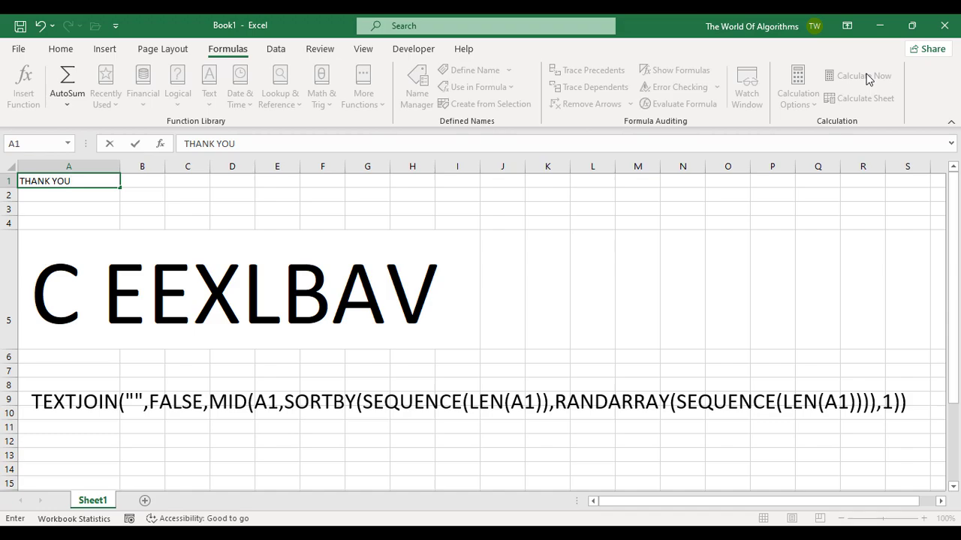
{"action": "type", "text": "!"}
{"action": "key", "text": "Return"}
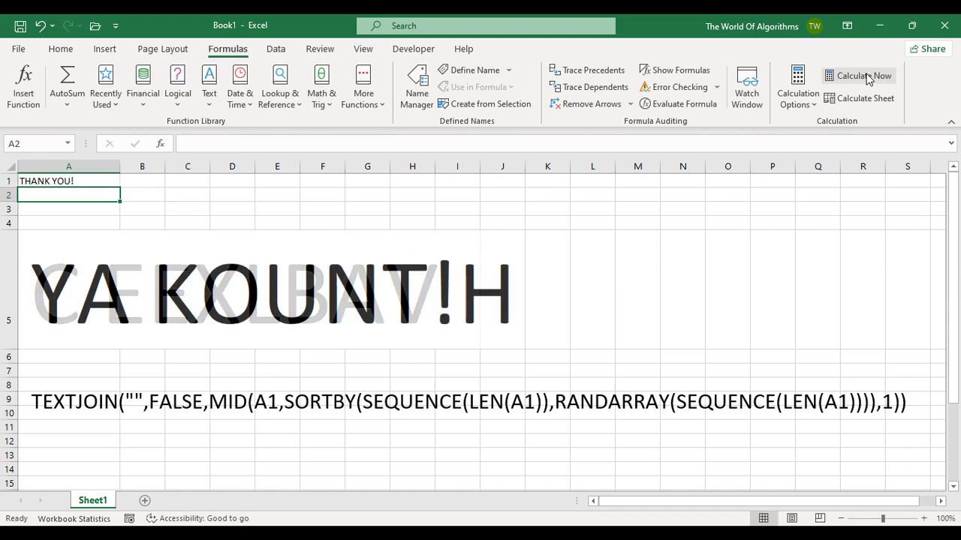
{"action": "left_click", "coordinate": [878, 82]}
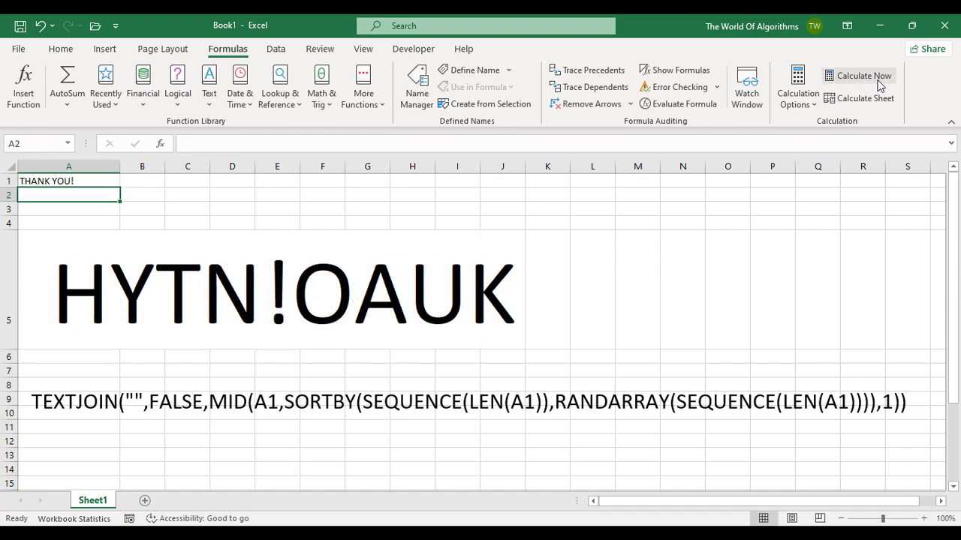
{"action": "left_click", "coordinate": [878, 83]}
{"action": "left_click", "coordinate": [878, 82]}
Reshuffle THANK YOU! repeatedly, ending on YOTNH!UKA
{"action": "left_click", "coordinate": [878, 83]}
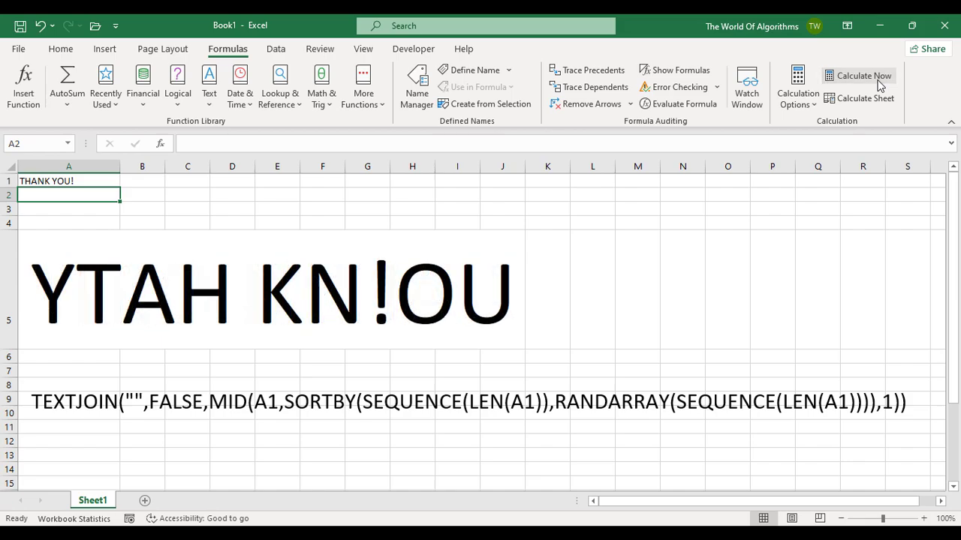
{"action": "left_click", "coordinate": [878, 82]}
{"action": "left_click", "coordinate": [878, 83]}
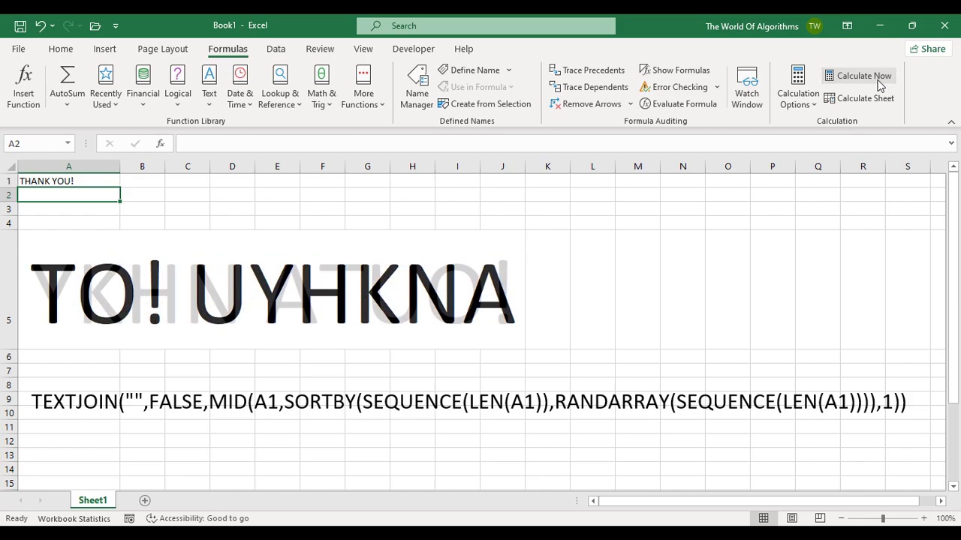
{"action": "left_click", "coordinate": [879, 83]}
{"action": "left_click", "coordinate": [880, 82]}
{"action": "key", "text": "Up"}
{"action": "left_click", "coordinate": [879, 82]}
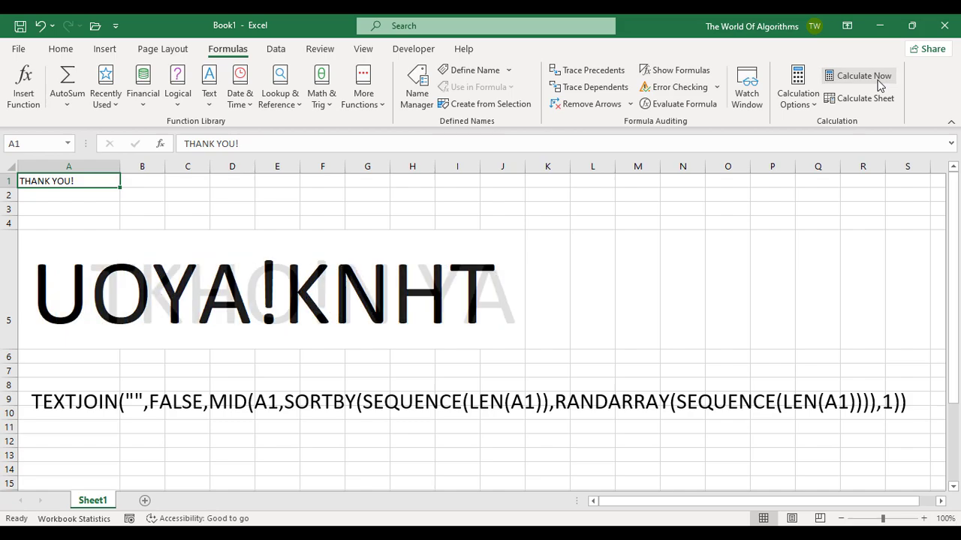
{"action": "left_click", "coordinate": [879, 83]}
{"action": "left_click", "coordinate": [879, 83]}
{"action": "left_click", "coordinate": [879, 83]}
{"action": "left_click", "coordinate": [879, 82]}
{"action": "left_click", "coordinate": [879, 83]}
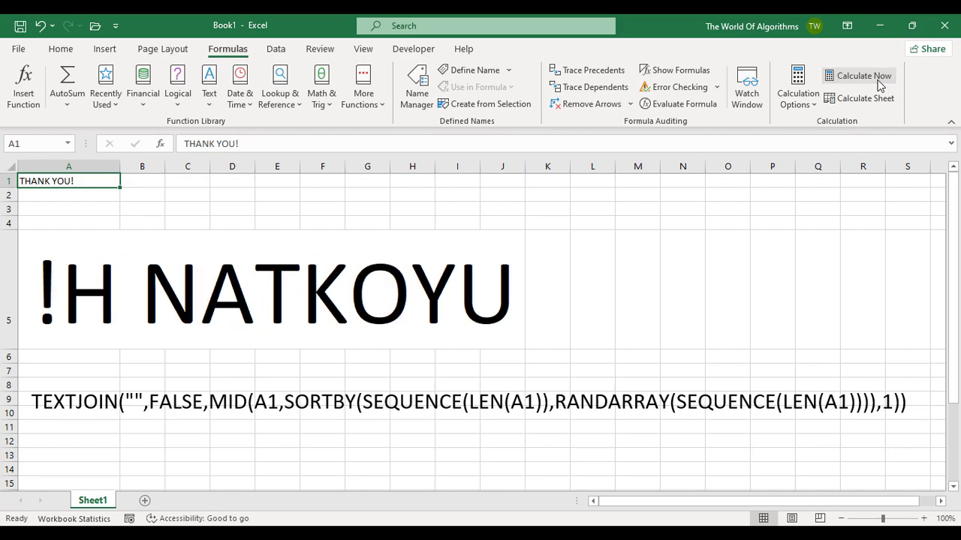
{"action": "left_click", "coordinate": [880, 83]}
{"action": "left_click", "coordinate": [880, 82]}
{"action": "left_click", "coordinate": [879, 83]}
{"action": "left_click", "coordinate": [879, 83]}
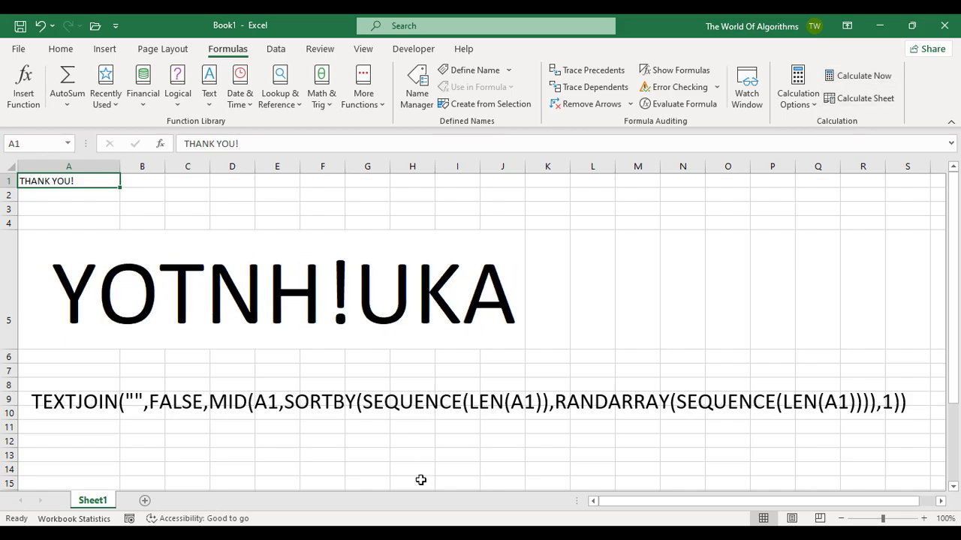